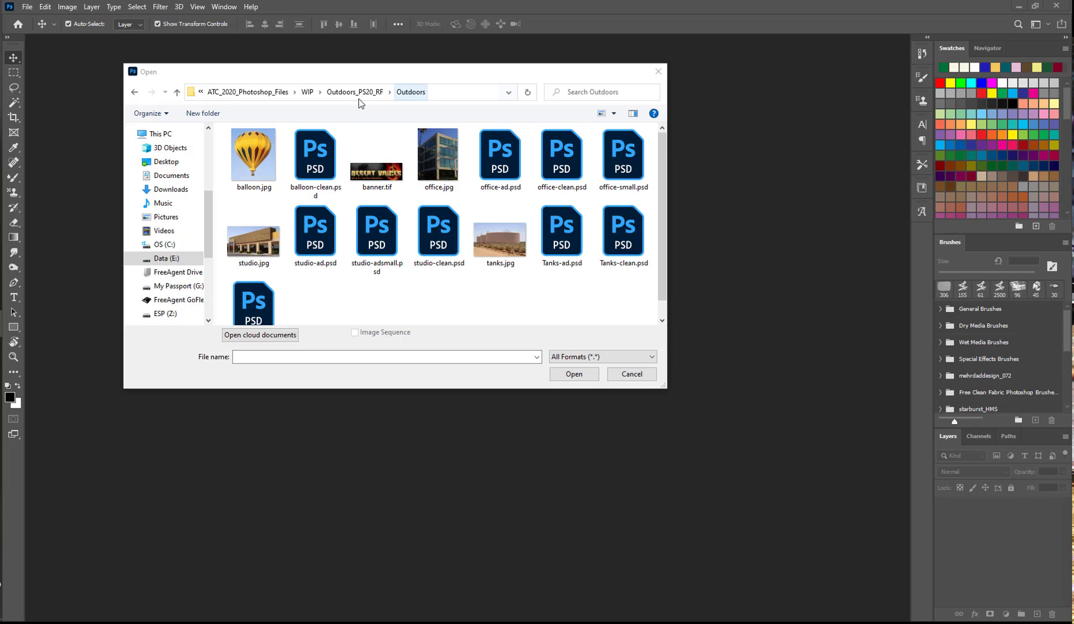
Step: Open balloon-clean.psd and place banner.tif into it as an embedded image
{"action": "double_click", "coordinate": [308, 151]}
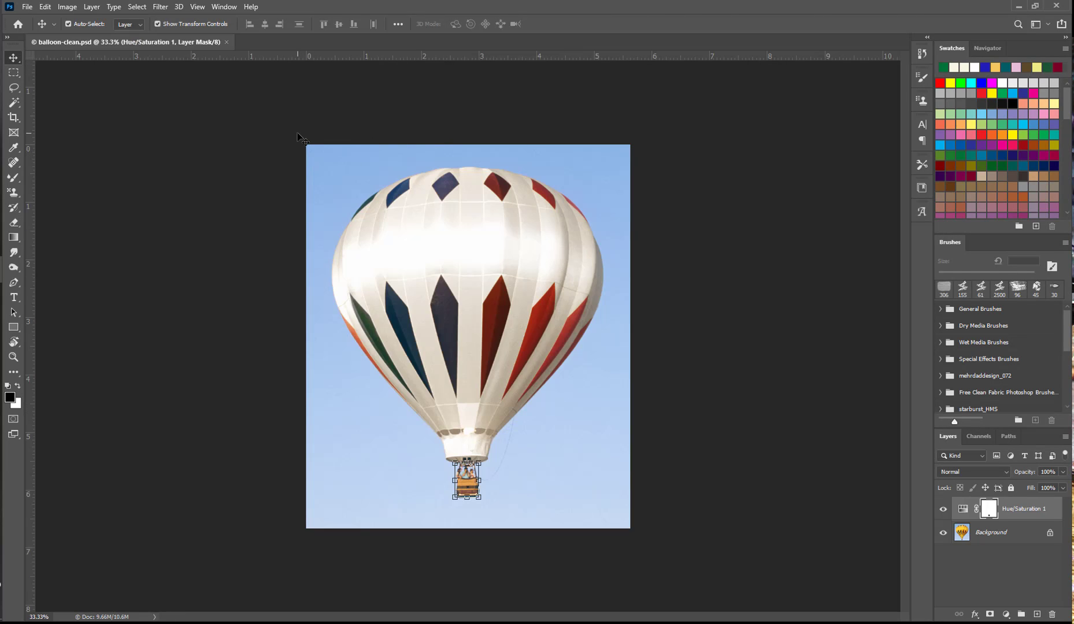
{"action": "left_click", "coordinate": [32, 7]}
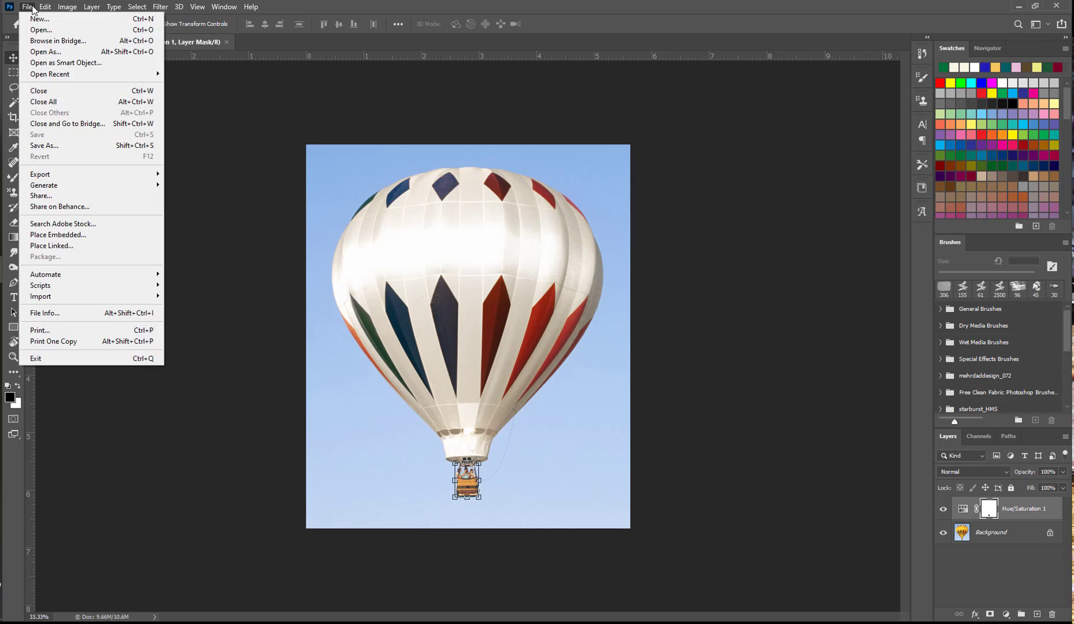
{"action": "left_click", "coordinate": [58, 235]}
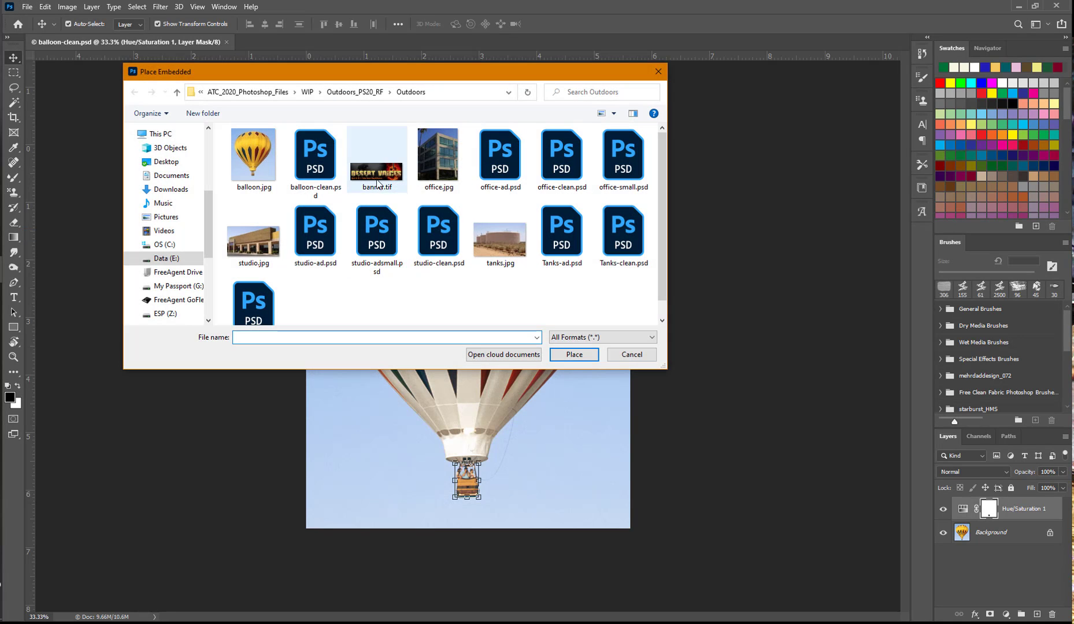
{"action": "left_click", "coordinate": [377, 183]}
{"action": "left_click", "coordinate": [580, 353]}
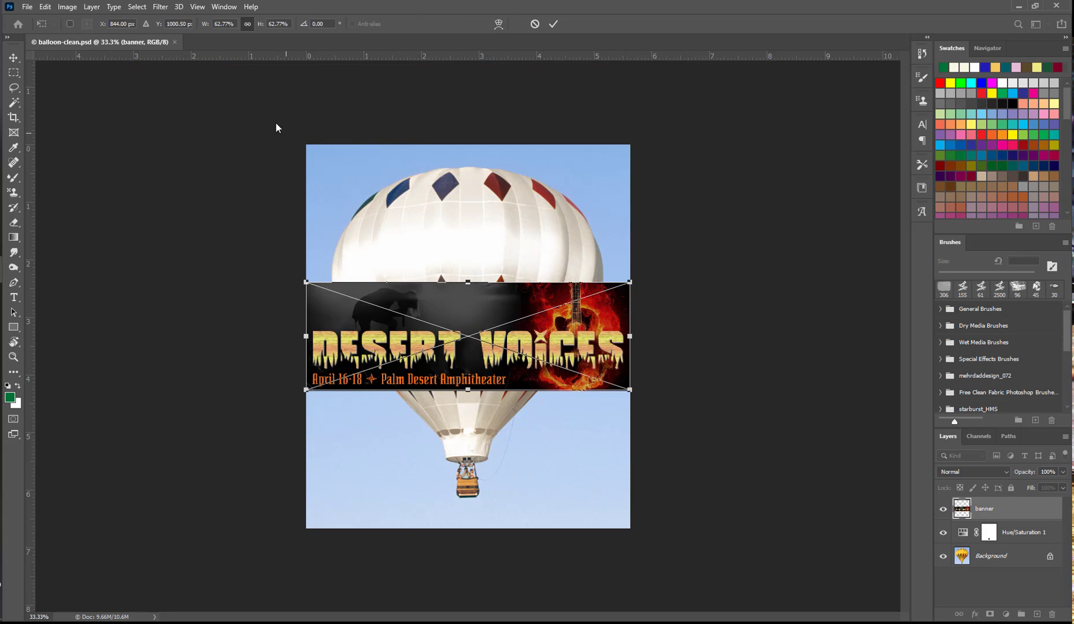
Step: Scale the placed banner to 40% and move it up onto the balloon's white upper band
{"action": "left_click", "coordinate": [226, 25]}
{"action": "type", "text": "40"}
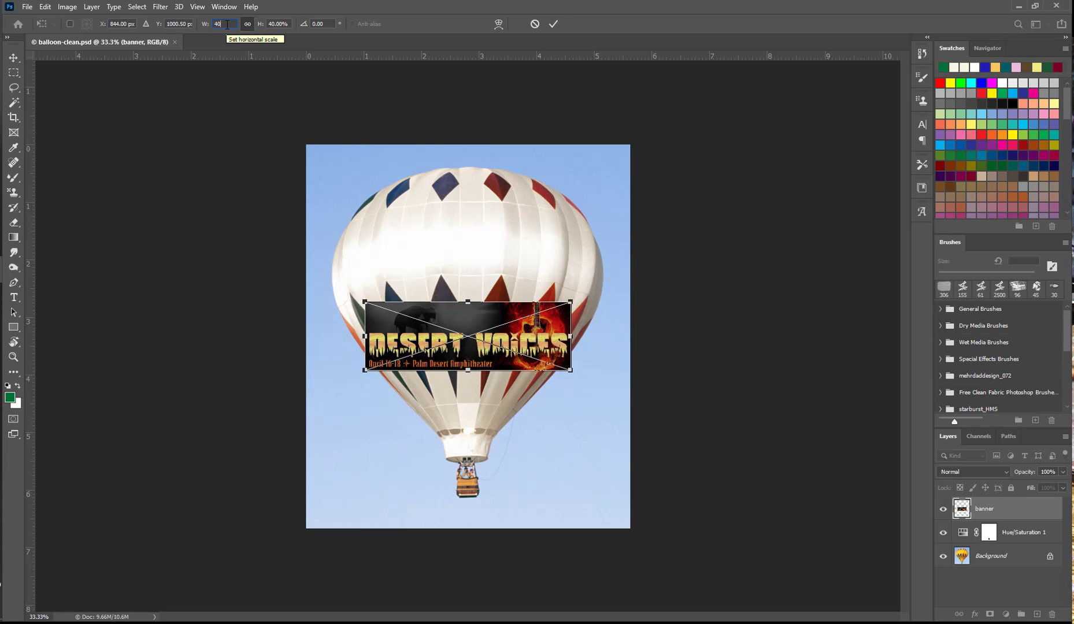
{"action": "key", "text": "Return"}
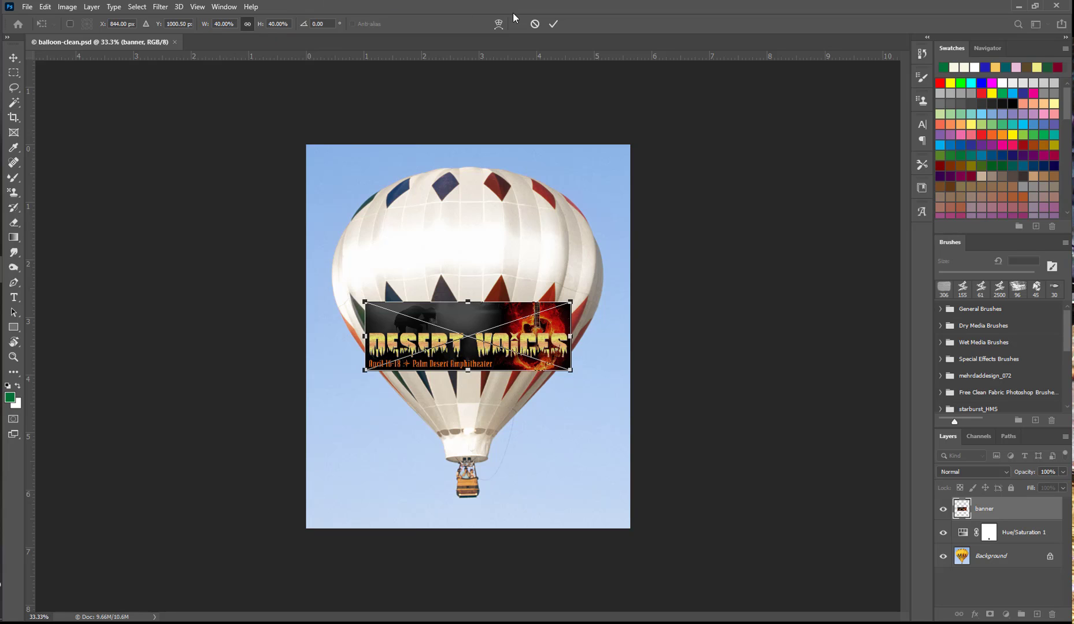
{"action": "left_click", "coordinate": [558, 24]}
{"action": "left_click_drag", "start_coordinate": [485, 330], "coordinate": [471, 233]}
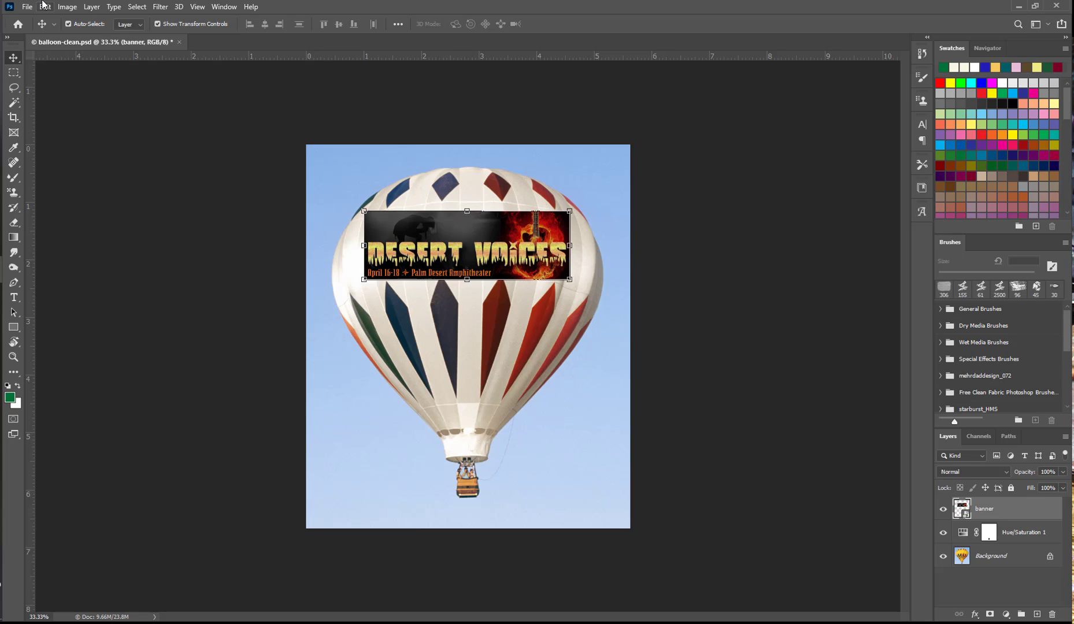
Step: Warp the banner with the Arch style at a 12% bend and shift it slightly down on the balloon
{"action": "left_click", "coordinate": [43, 8]}
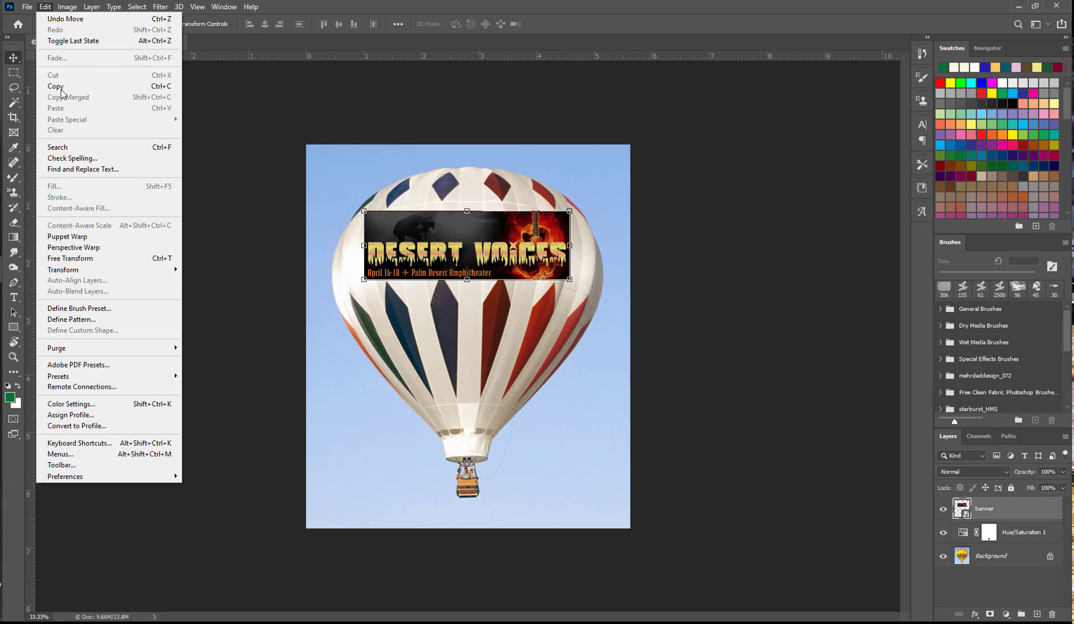
{"action": "mouse_move", "coordinate": [71, 272]}
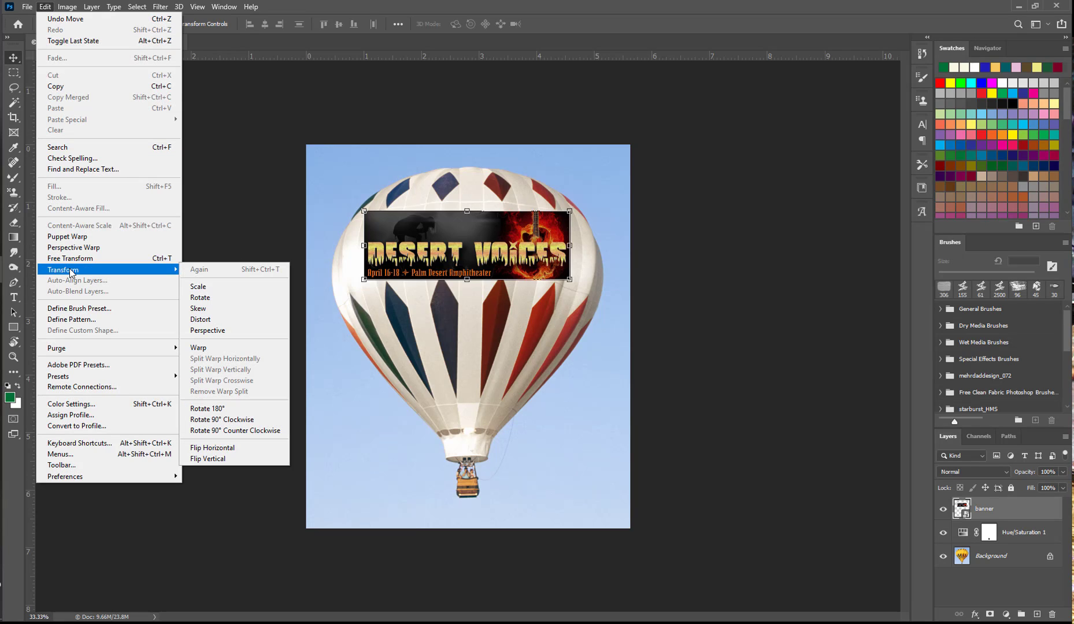
{"action": "left_click", "coordinate": [203, 352]}
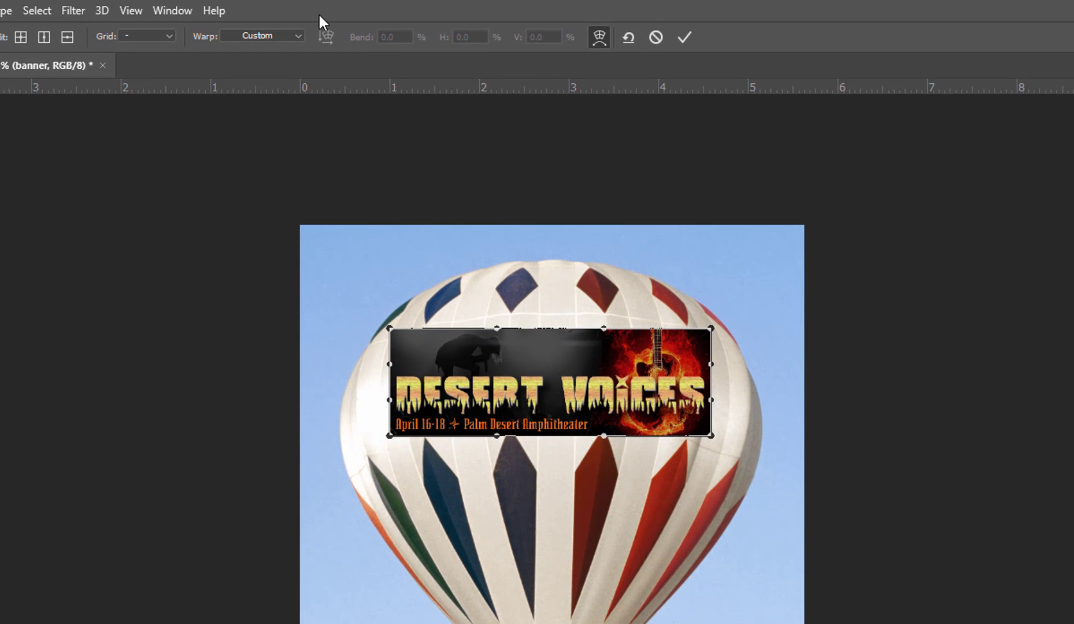
{"action": "left_click", "coordinate": [296, 34]}
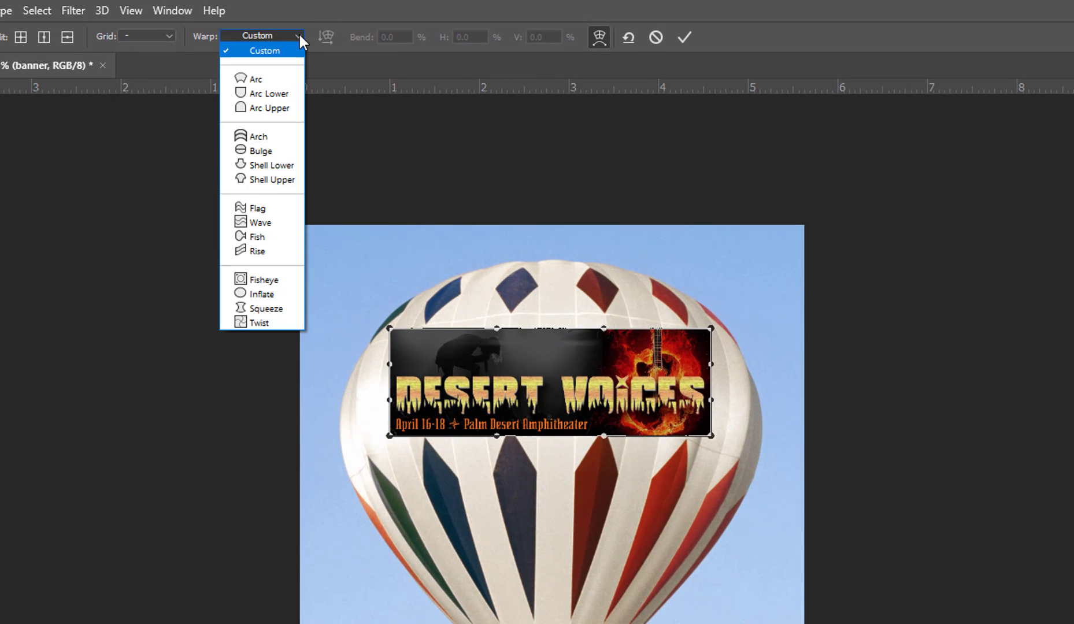
{"action": "left_click", "coordinate": [263, 137]}
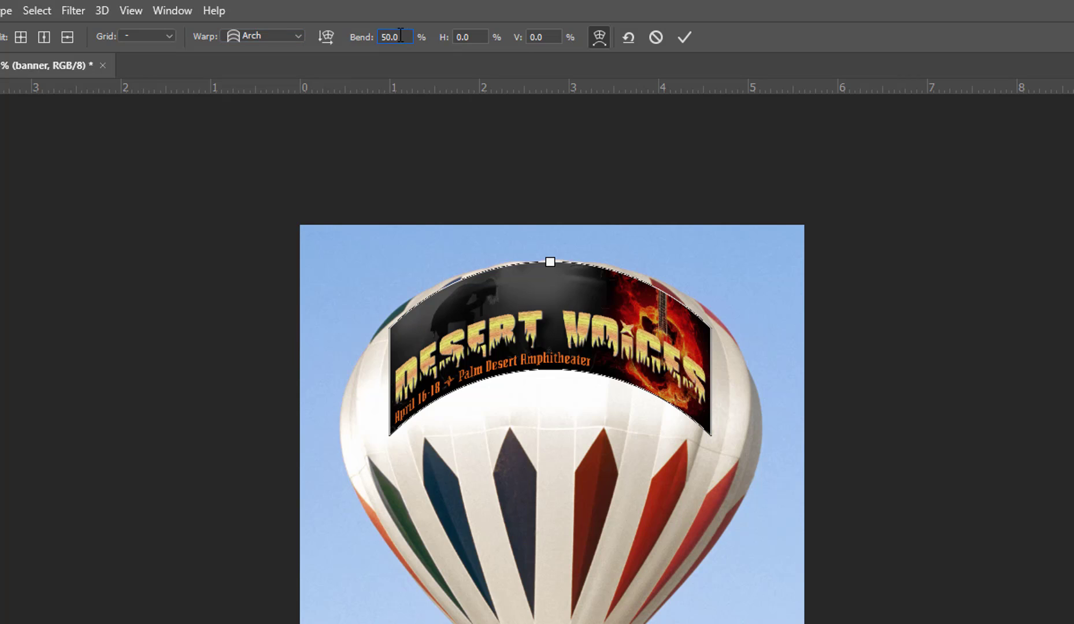
{"action": "left_click", "coordinate": [362, 40]}
{"action": "type", "text": "12"}
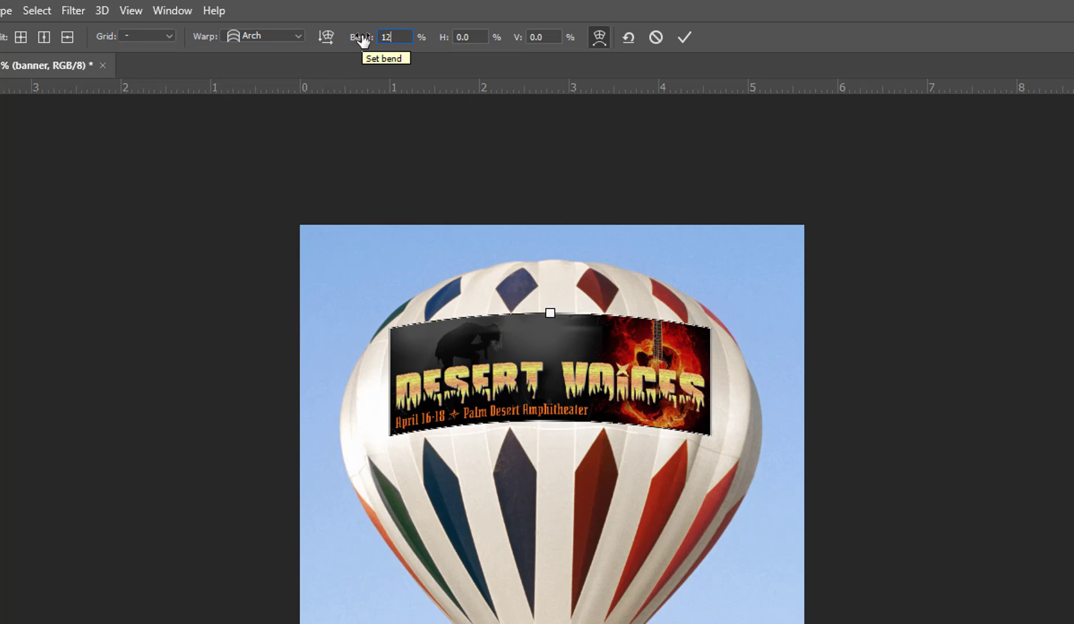
{"action": "key", "text": "Return"}
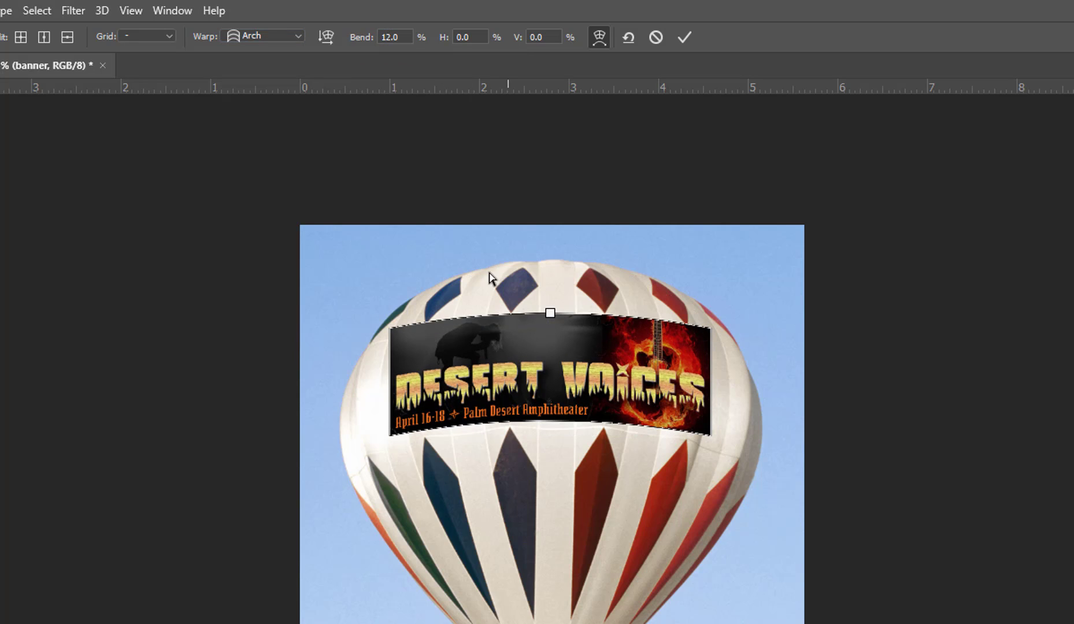
{"action": "left_click_drag", "start_coordinate": [547, 387], "coordinate": [549, 397]}
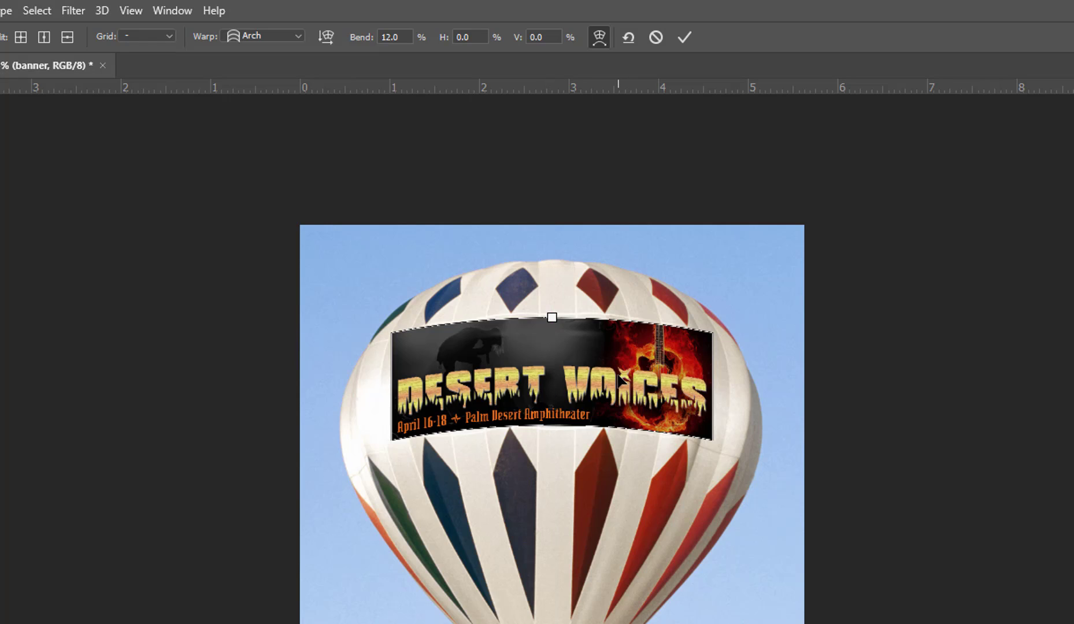
Step: Switch the banner's warp to Custom and move its upper-left and lower-left corners outward and down to fit the balloon
{"action": "left_click", "coordinate": [298, 37]}
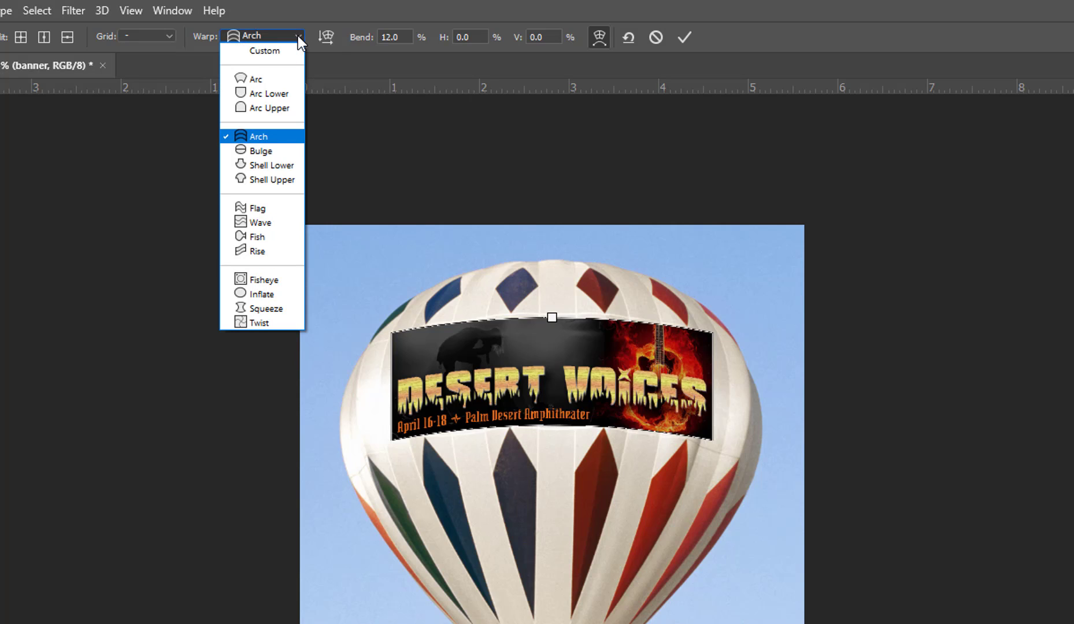
{"action": "left_click", "coordinate": [275, 49]}
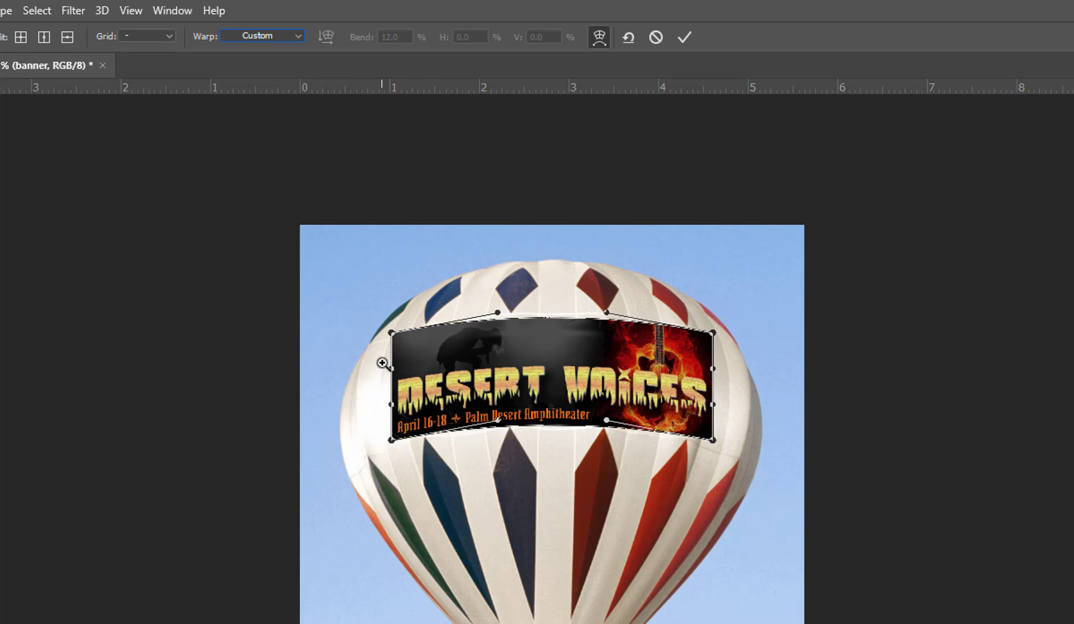
{"action": "left_click", "coordinate": [415, 397], "text": "ctrl"}
{"action": "left_click", "coordinate": [426, 371], "text": "ctrl"}
{"action": "left_click", "coordinate": [406, 333], "text": "ctrl"}
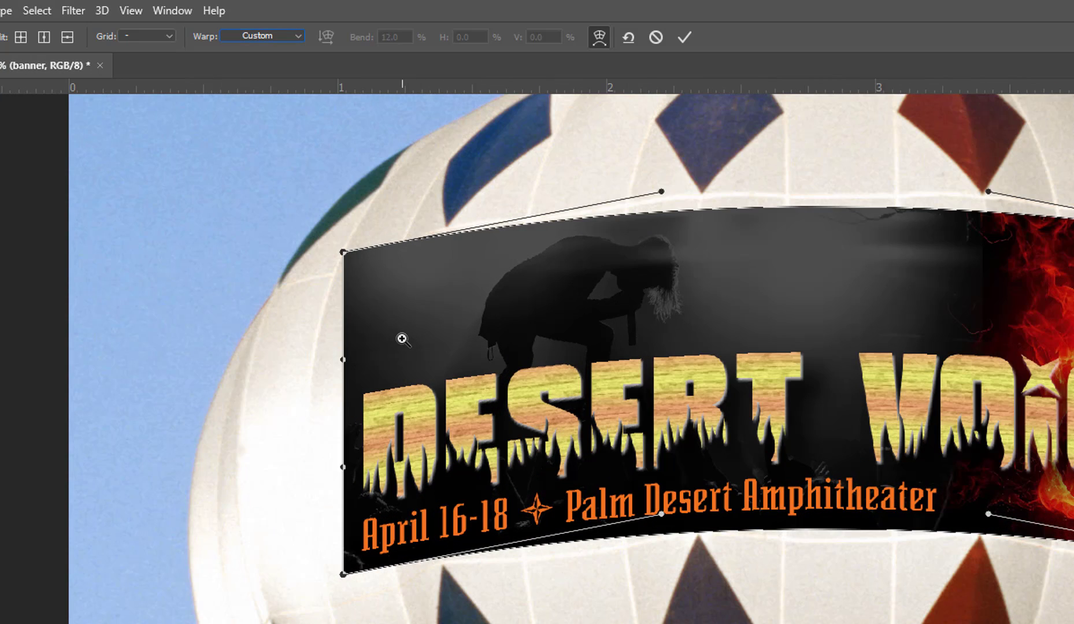
{"action": "left_click", "coordinate": [403, 339], "text": "ctrl"}
{"action": "scroll", "coordinate": [427, 329], "scroll_direction": "up", "scroll_amount": 1}
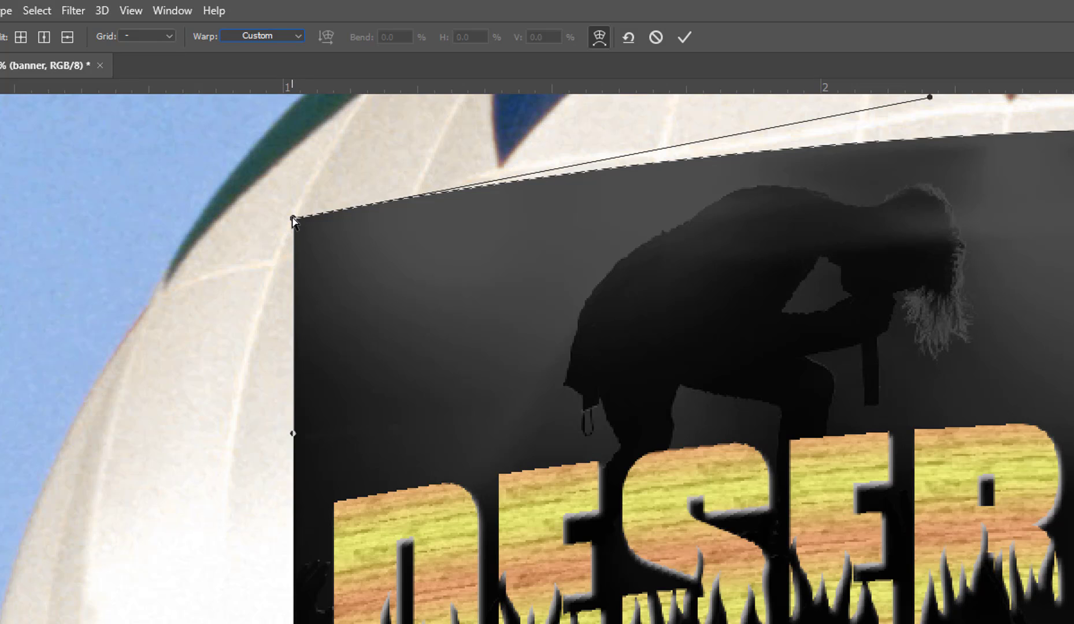
{"action": "left_click_drag", "start_coordinate": [293, 219], "coordinate": [276, 264]}
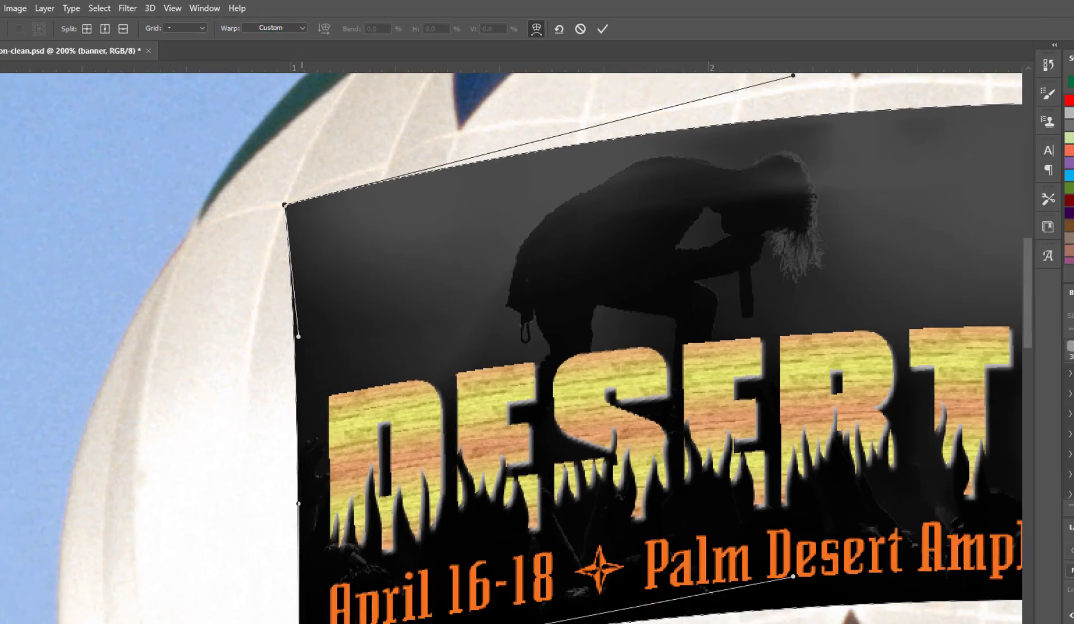
{"action": "left_click_drag", "start_coordinate": [283, 548], "coordinate": [291, 596]}
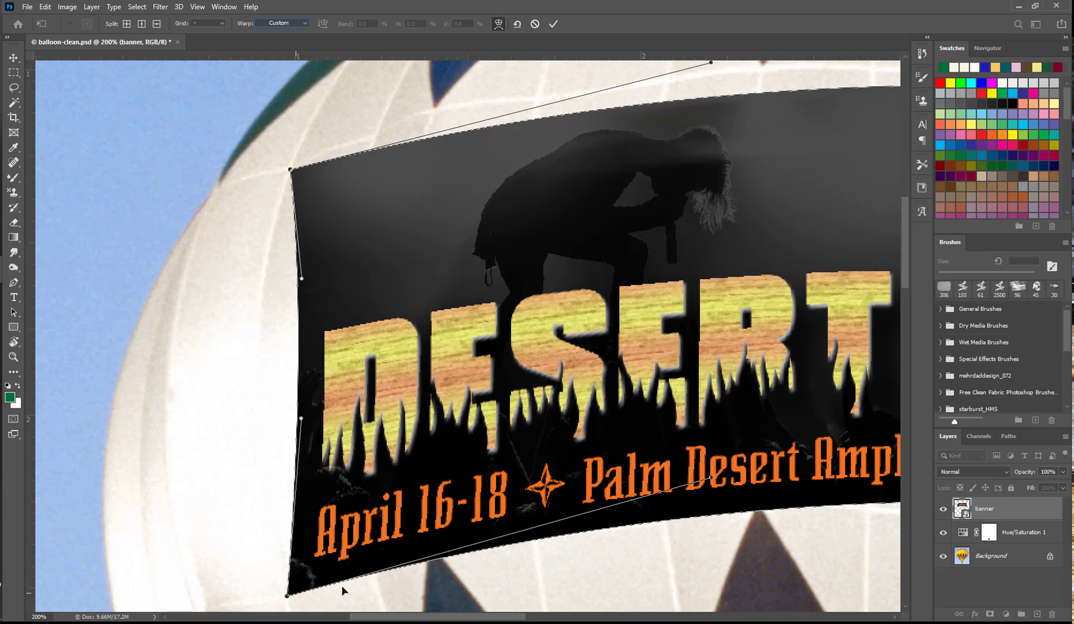
Step: Bow the banner's left edge outward with both of its warp handles to follow the balloon's curve
{"action": "left_click_drag", "start_coordinate": [398, 588], "coordinate": [420, 512]}
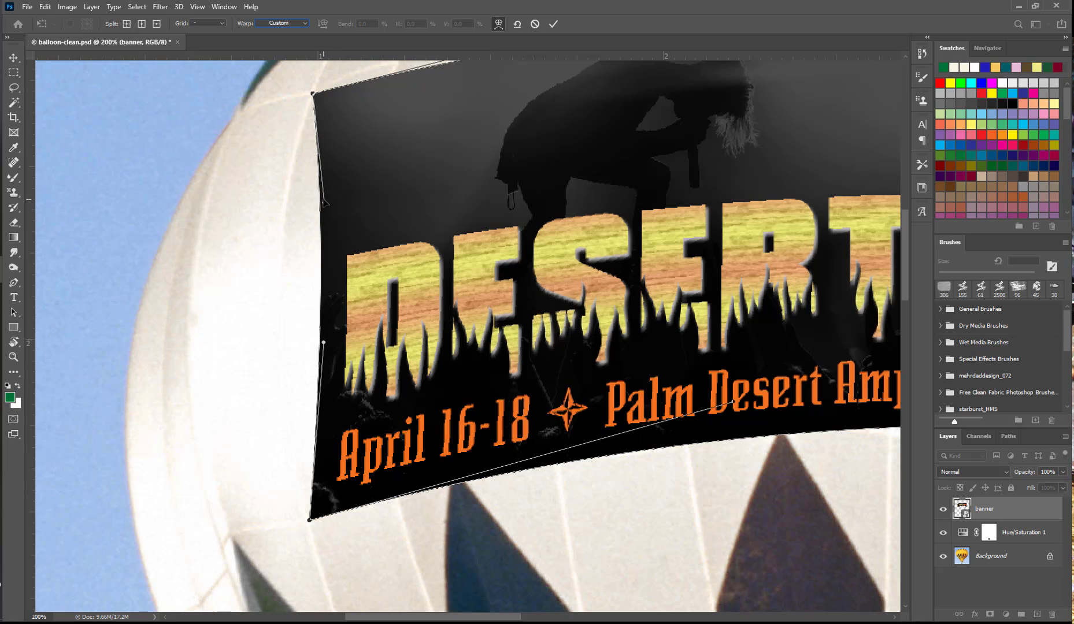
{"action": "left_click_drag", "start_coordinate": [323, 203], "coordinate": [266, 203]}
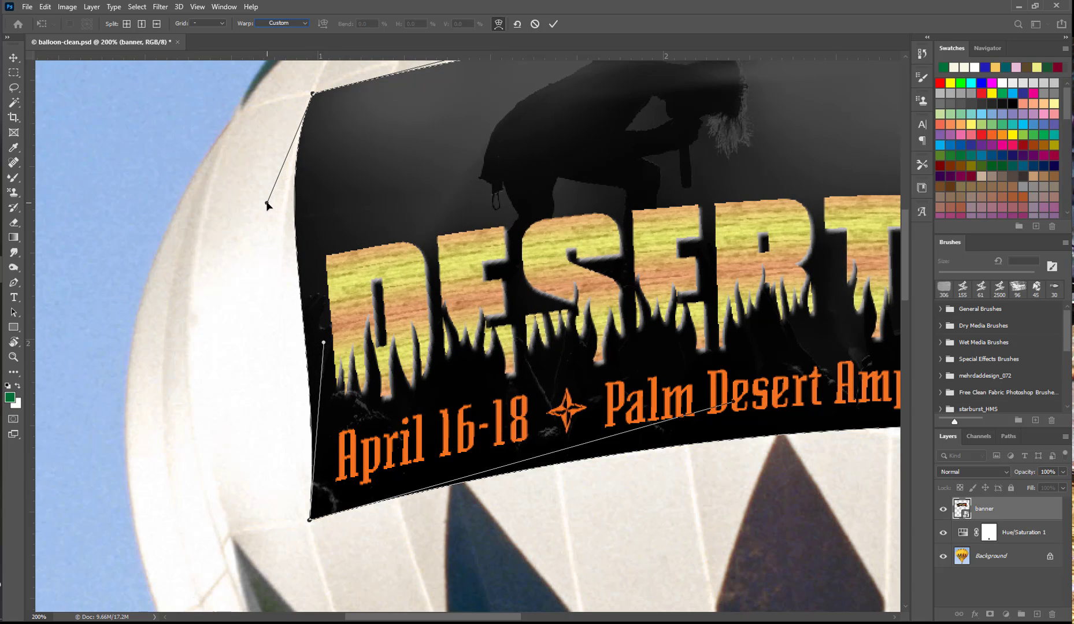
{"action": "left_click_drag", "start_coordinate": [323, 343], "coordinate": [272, 343]}
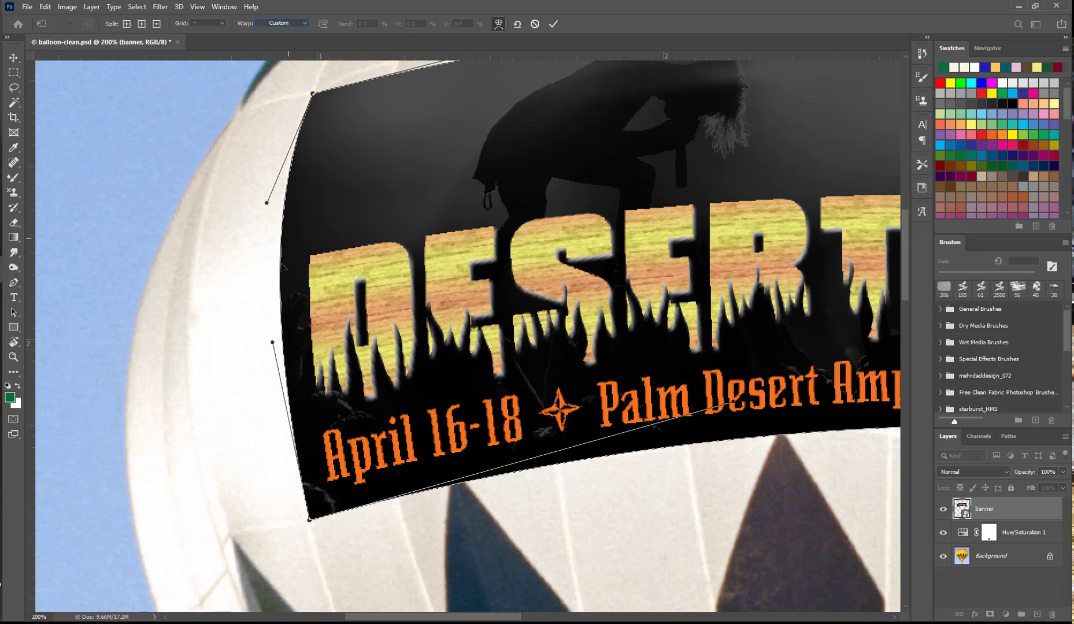
Step: Pull the banner's two right corners inward and down, and bow its right edge outward with both warp handles
{"action": "left_click_drag", "start_coordinate": [435, 395], "coordinate": [296, 386]}
{"action": "left_click_drag", "start_coordinate": [676, 350], "coordinate": [333, 393]}
{"action": "mouse_move", "coordinate": [796, 400]}
{"action": "left_mouse_down"}
{"action": "mouse_move", "coordinate": [455, 389]}
{"action": "mouse_move", "coordinate": [450, 451]}
{"action": "mouse_move", "coordinate": [477, 481]}
{"action": "left_mouse_up"}
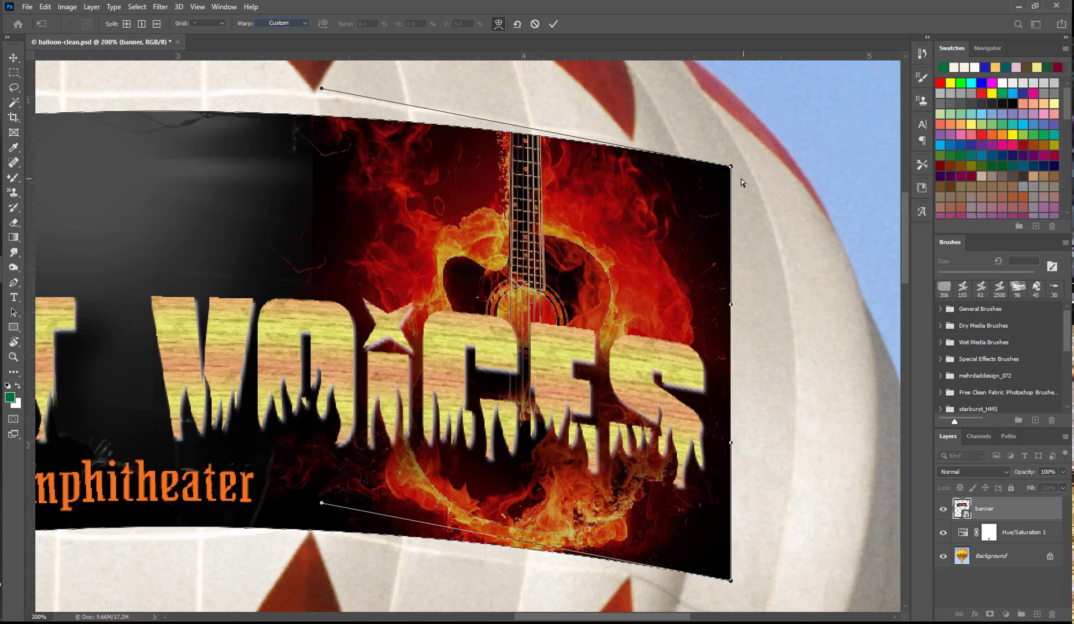
{"action": "left_click_drag", "start_coordinate": [731, 167], "coordinate": [692, 180]}
{"action": "left_click_drag", "start_coordinate": [730, 581], "coordinate": [684, 600]}
{"action": "left_click_drag", "start_coordinate": [731, 305], "coordinate": [727, 311]}
{"action": "left_click_drag", "start_coordinate": [731, 443], "coordinate": [726, 431]}
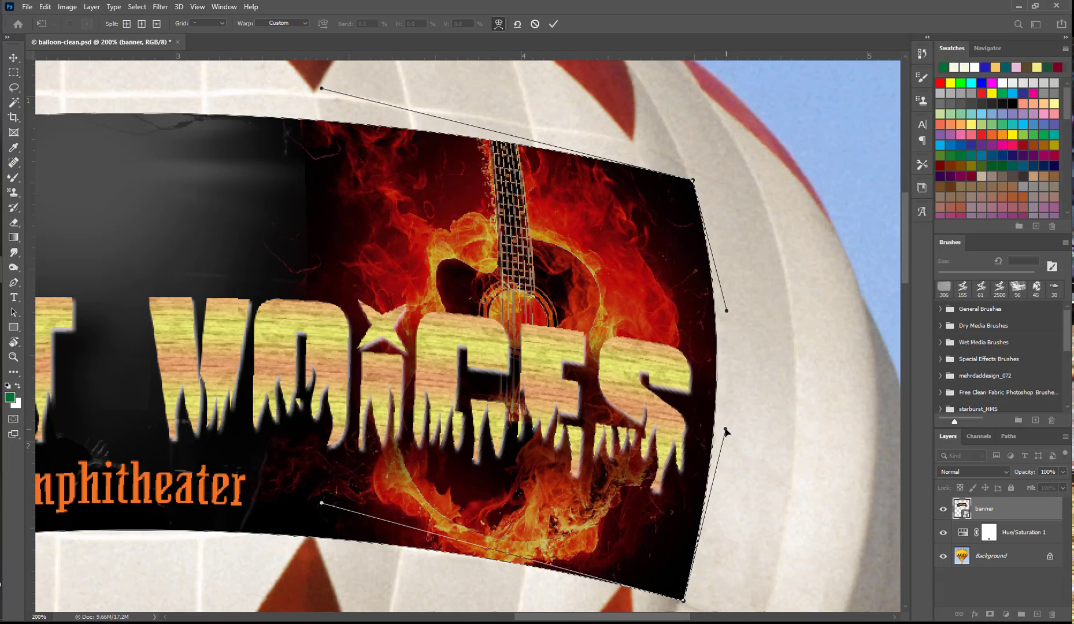
Step: Raise the banner's two upper corners and their top-edge warp handles to increase the top curve along the balloon's seam
{"action": "left_click_drag", "start_coordinate": [520, 436], "coordinate": [497, 417]}
{"action": "left_click_drag", "start_coordinate": [245, 366], "coordinate": [512, 390]}
{"action": "left_click", "coordinate": [596, 313], "text": "alt"}
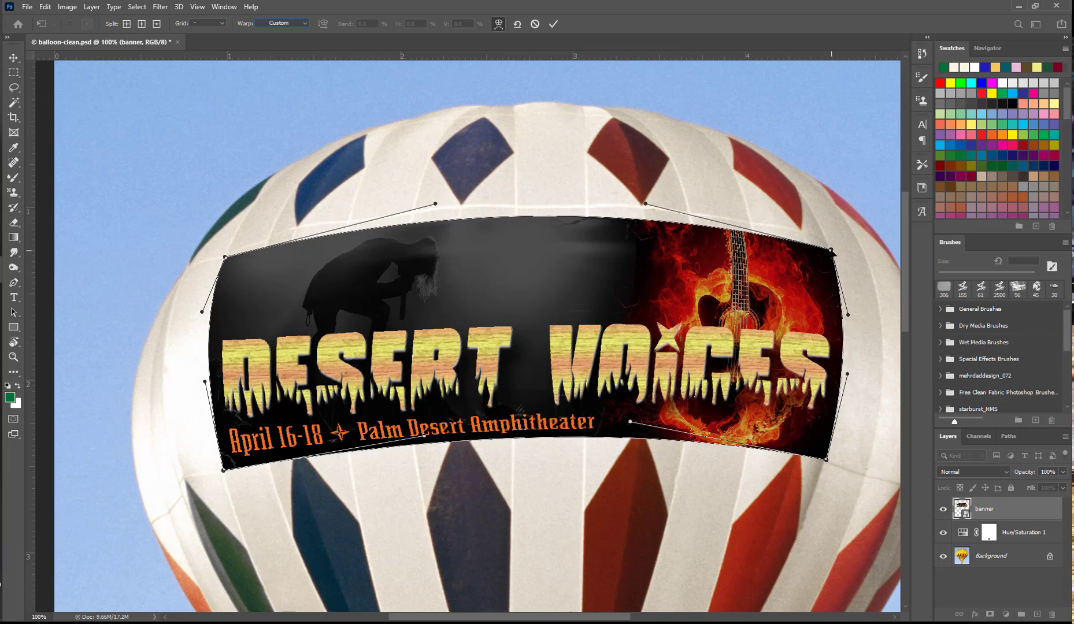
{"action": "left_click_drag", "start_coordinate": [830, 250], "coordinate": [828, 244]}
{"action": "left_click_drag", "start_coordinate": [645, 204], "coordinate": [647, 189]}
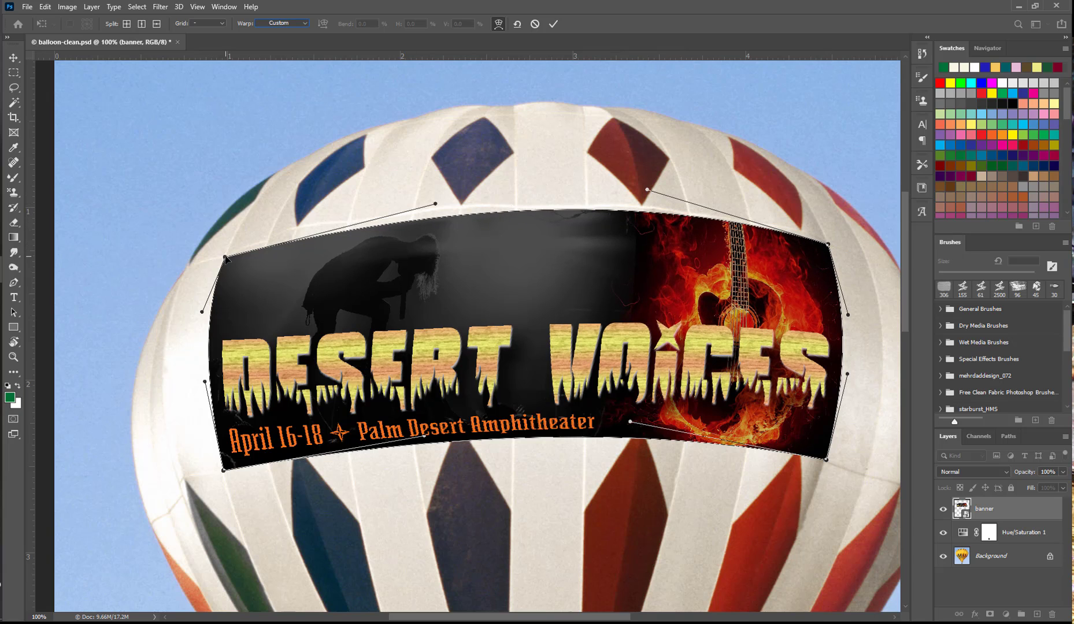
{"action": "left_click_drag", "start_coordinate": [225, 257], "coordinate": [225, 252]}
{"action": "left_click_drag", "start_coordinate": [436, 204], "coordinate": [423, 192]}
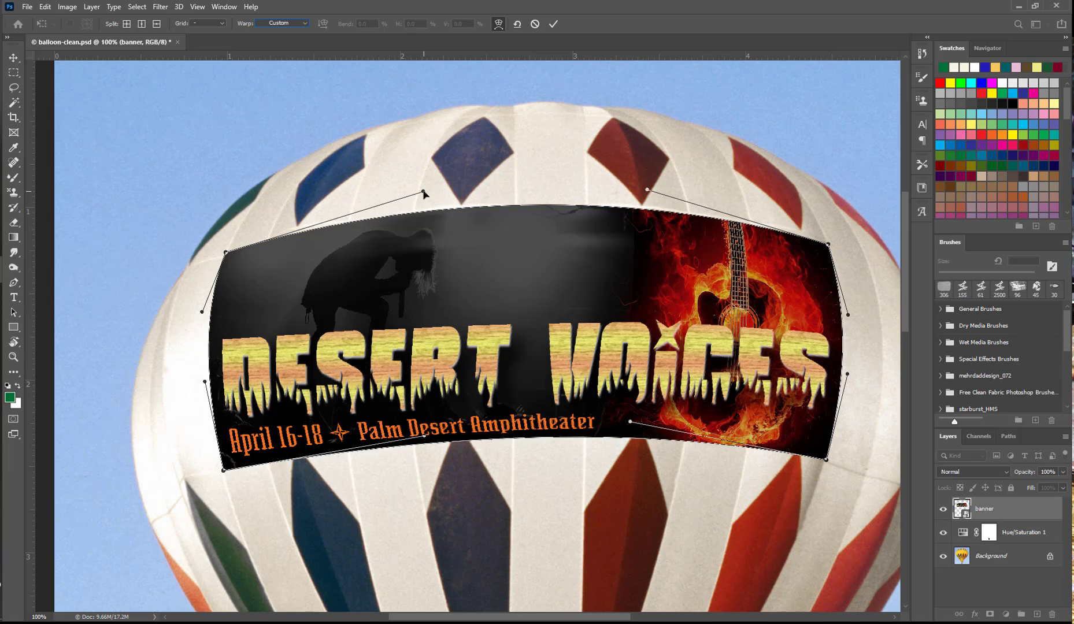
Step: Extend the banner's two right corners outward to the next balloon seam and curve the right edge outward with its handles
{"action": "left_click_drag", "start_coordinate": [591, 416], "coordinate": [463, 384]}
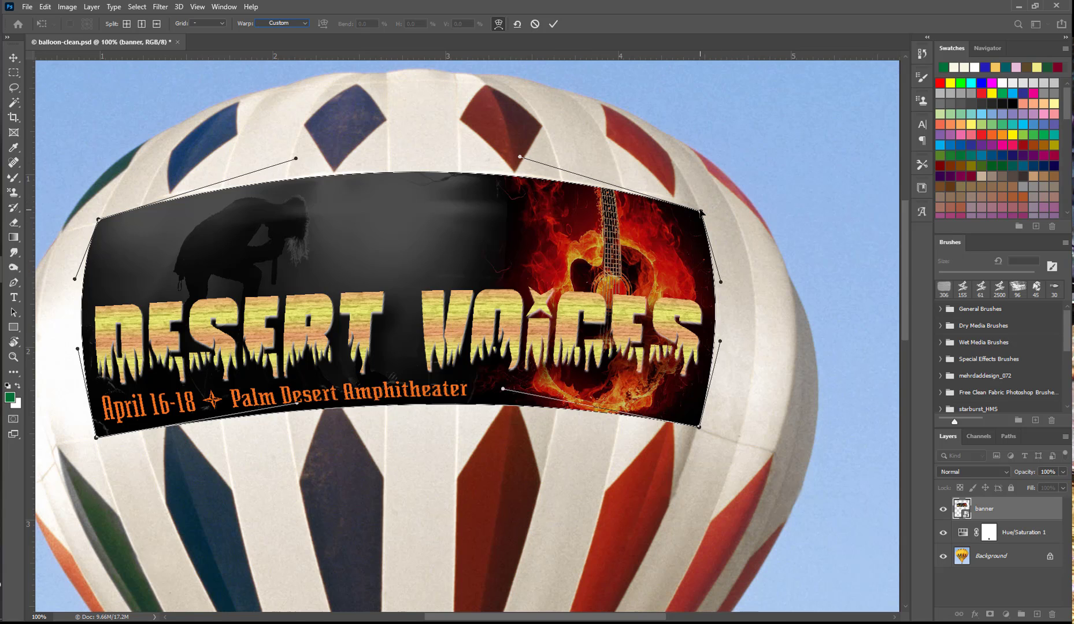
{"action": "left_click_drag", "start_coordinate": [702, 212], "coordinate": [739, 223]}
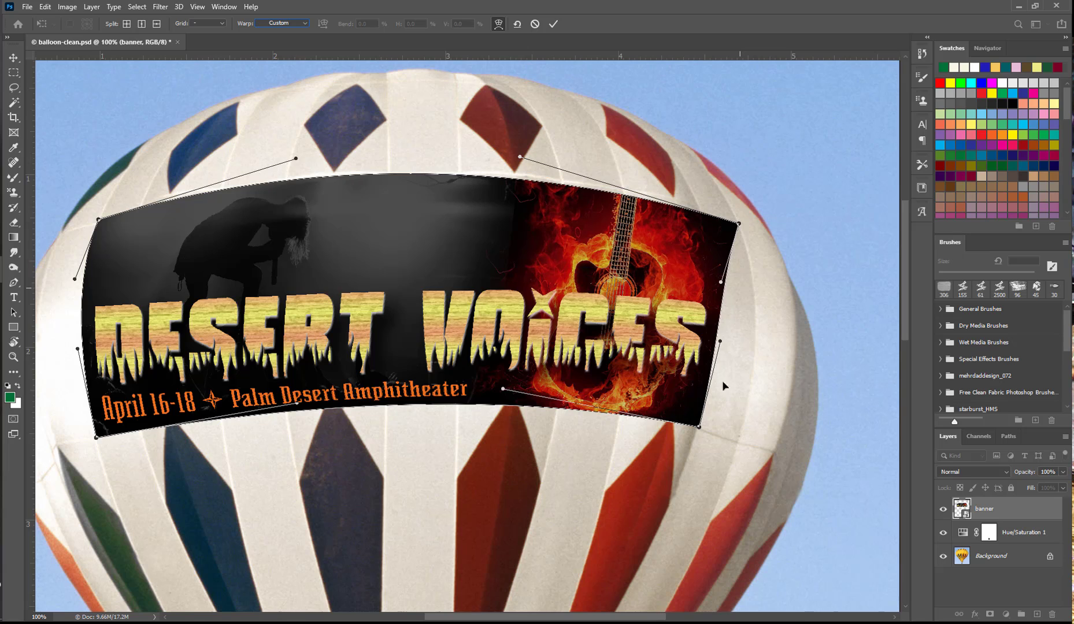
{"action": "left_click_drag", "start_coordinate": [699, 427], "coordinate": [739, 445]}
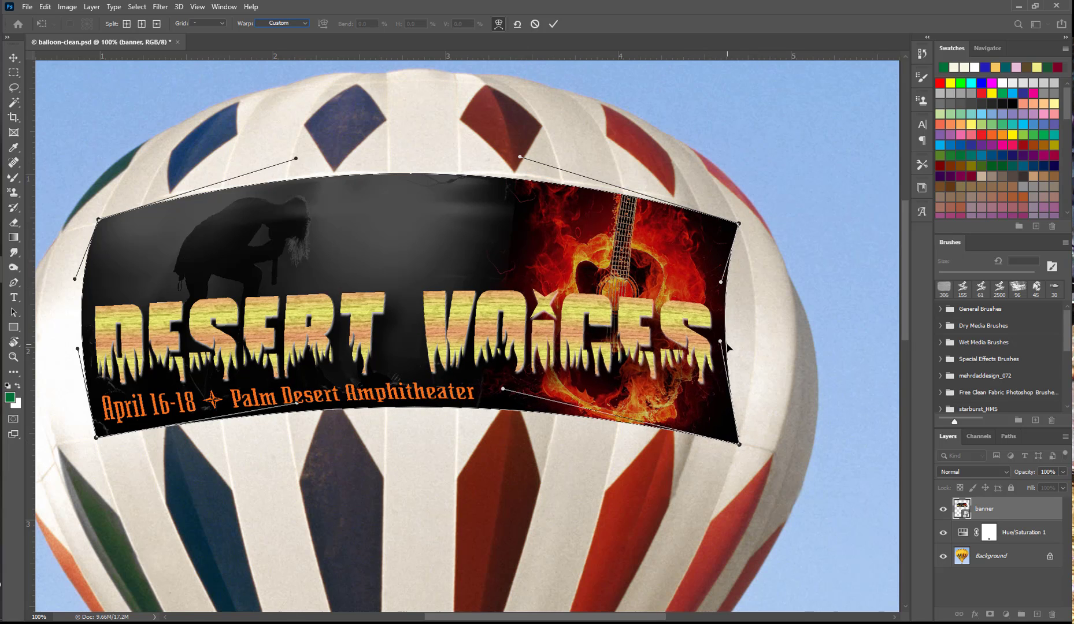
{"action": "left_click_drag", "start_coordinate": [721, 342], "coordinate": [769, 348]}
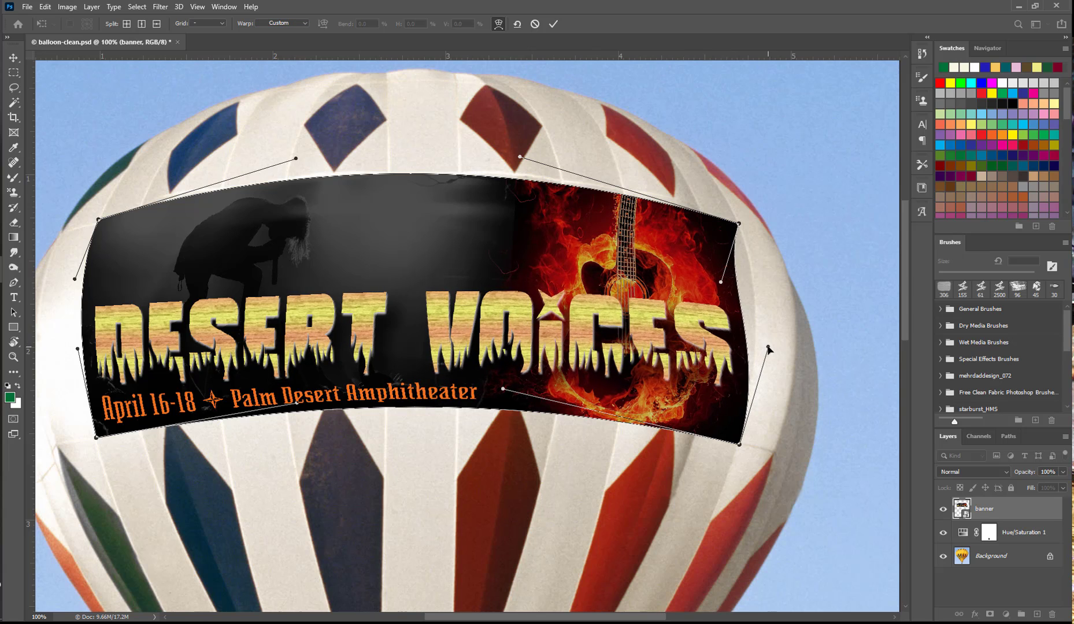
{"action": "left_click_drag", "start_coordinate": [724, 287], "coordinate": [759, 288]}
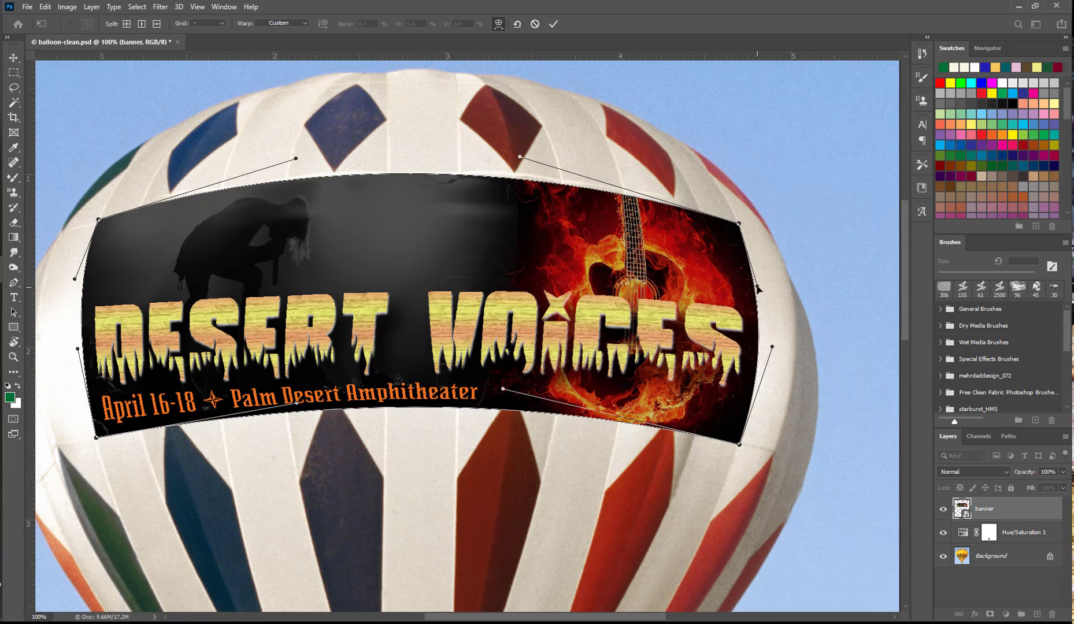
{"action": "mouse_move", "coordinate": [771, 347]}
{"action": "left_mouse_down"}
{"action": "mouse_move", "coordinate": [768, 328]}
{"action": "mouse_move", "coordinate": [764, 341]}
{"action": "left_mouse_up"}
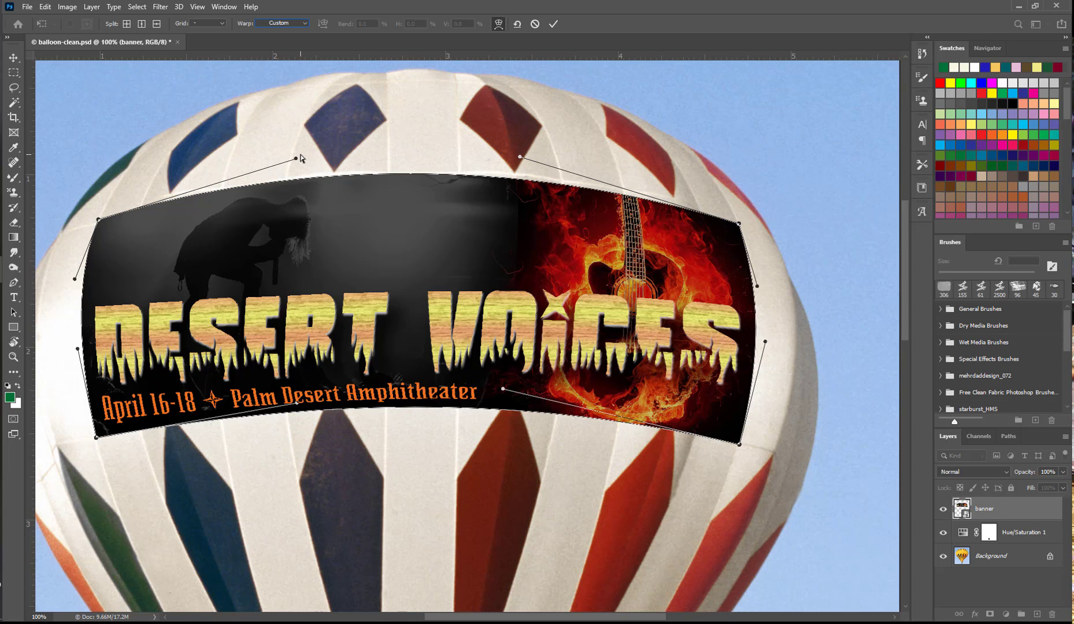
Step: Fine-tune the banner's two top-edge warp handles to raise the upper curve slightly, and apply the warp
{"action": "left_click_drag", "start_coordinate": [296, 159], "coordinate": [307, 156]}
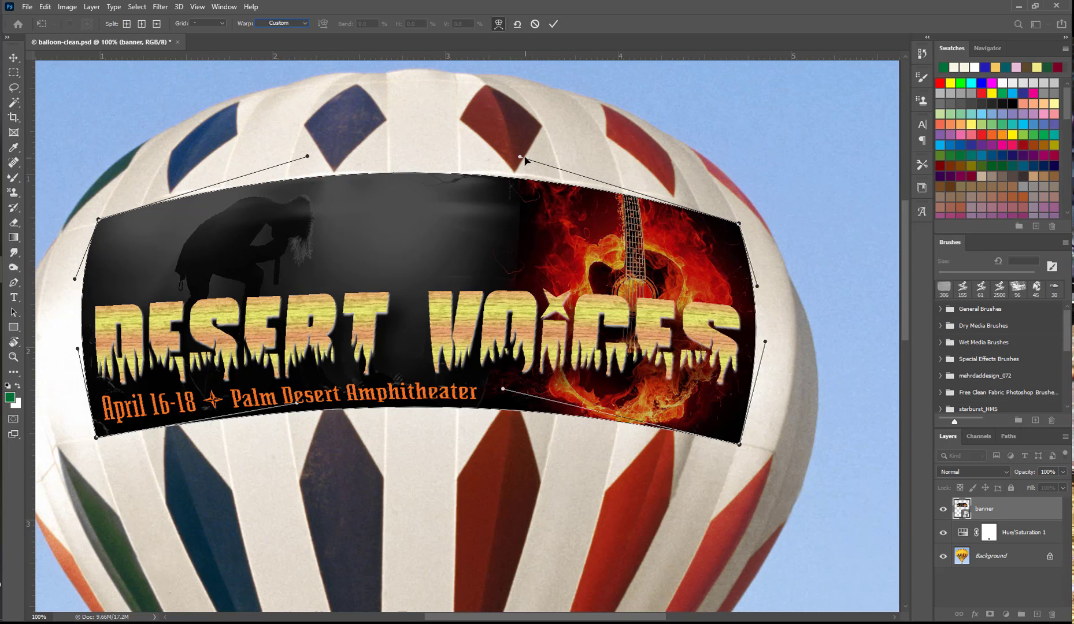
{"action": "left_click_drag", "start_coordinate": [519, 157], "coordinate": [524, 151]}
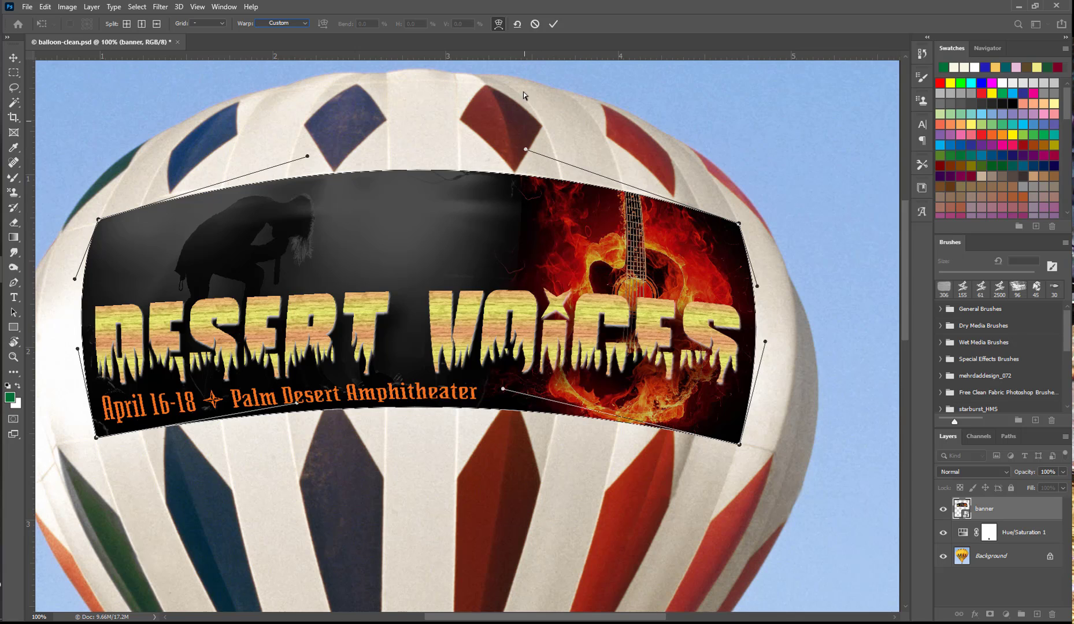
{"action": "left_click", "coordinate": [552, 26]}
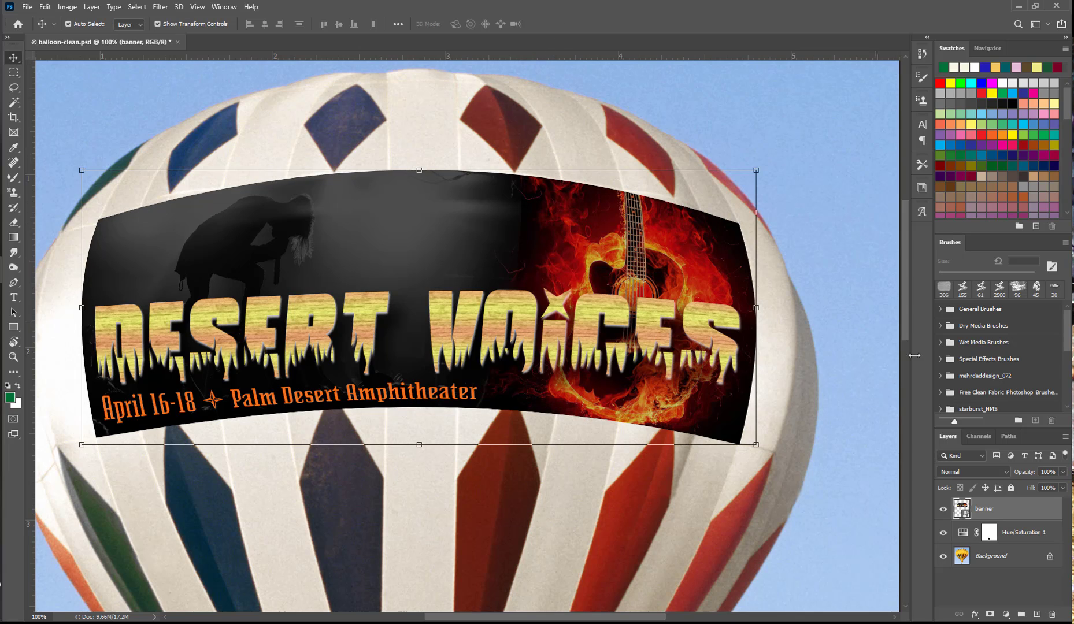
Step: Add a drop shadow to the banner layer with the Multiply blend mode and 75% opacity
{"action": "left_click", "coordinate": [976, 615]}
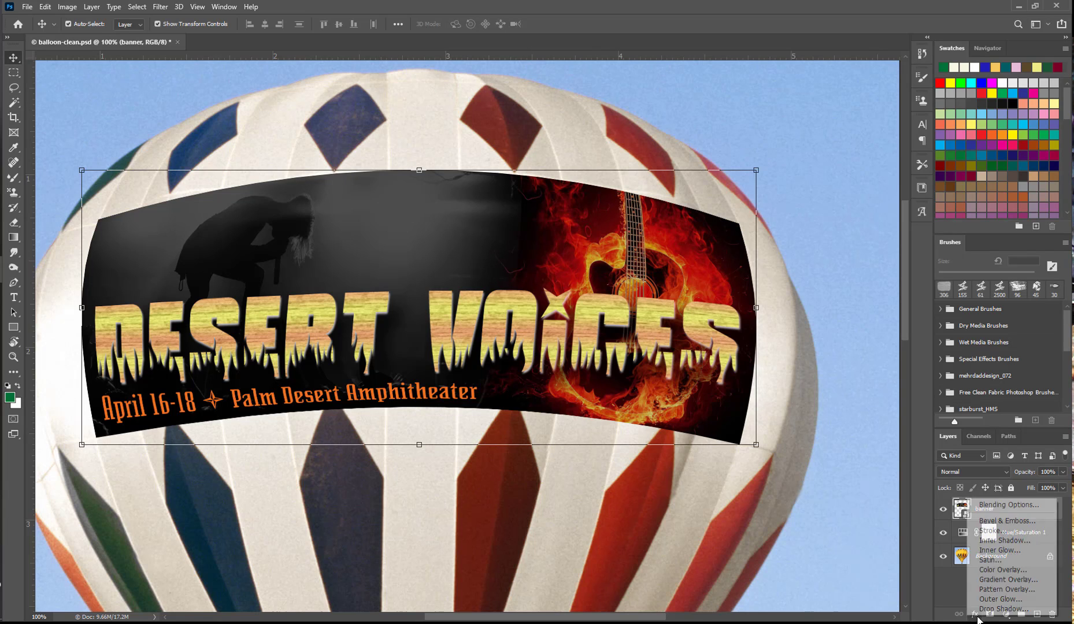
{"action": "left_click", "coordinate": [999, 608]}
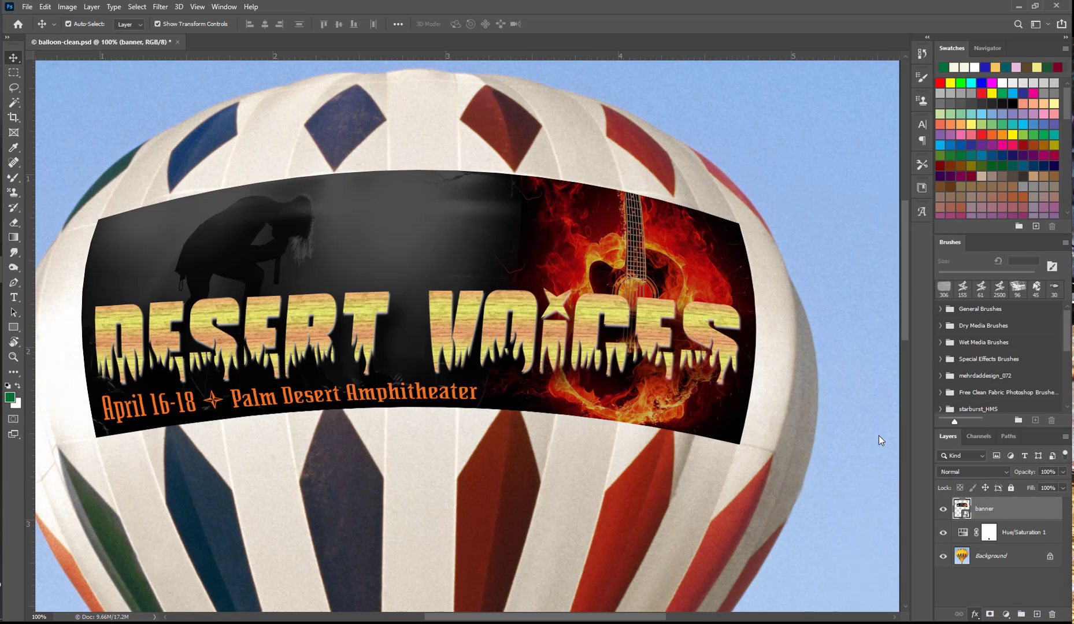
{"action": "left_click_drag", "start_coordinate": [817, 225], "coordinate": [454, 188]}
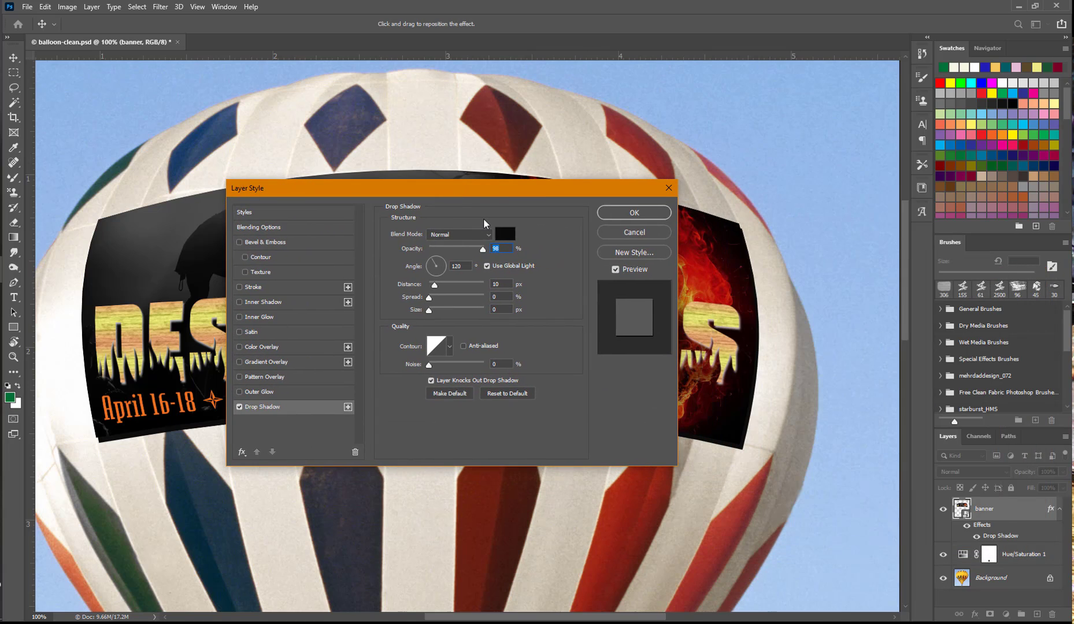
{"action": "left_click", "coordinate": [486, 234]}
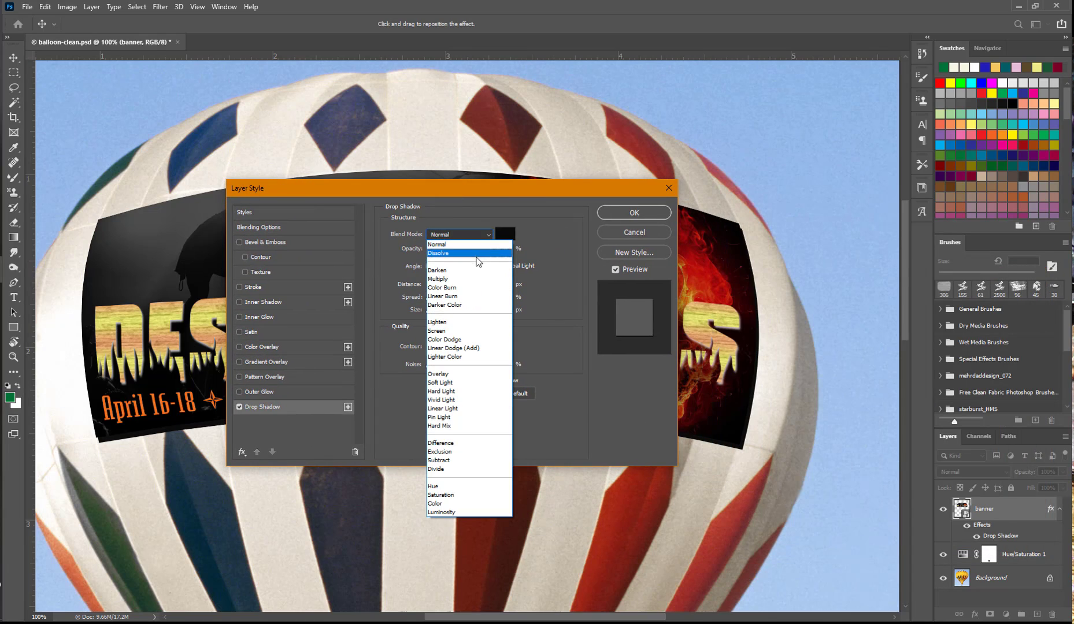
{"action": "left_click", "coordinate": [500, 285]}
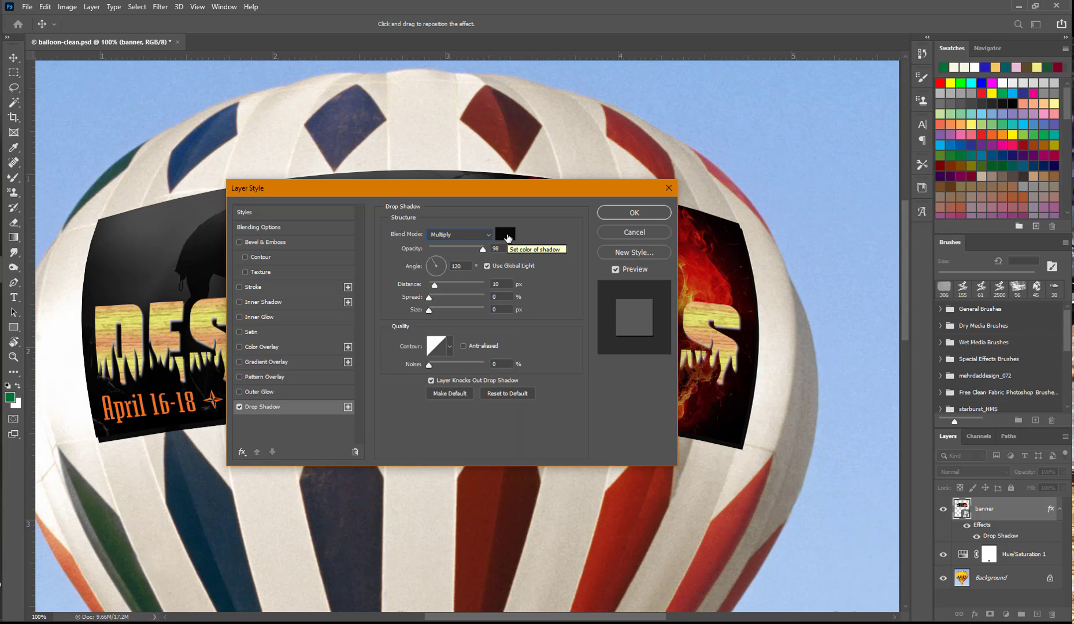
{"action": "left_click_drag", "start_coordinate": [502, 248], "coordinate": [469, 243]}
{"action": "type", "text": "75"}
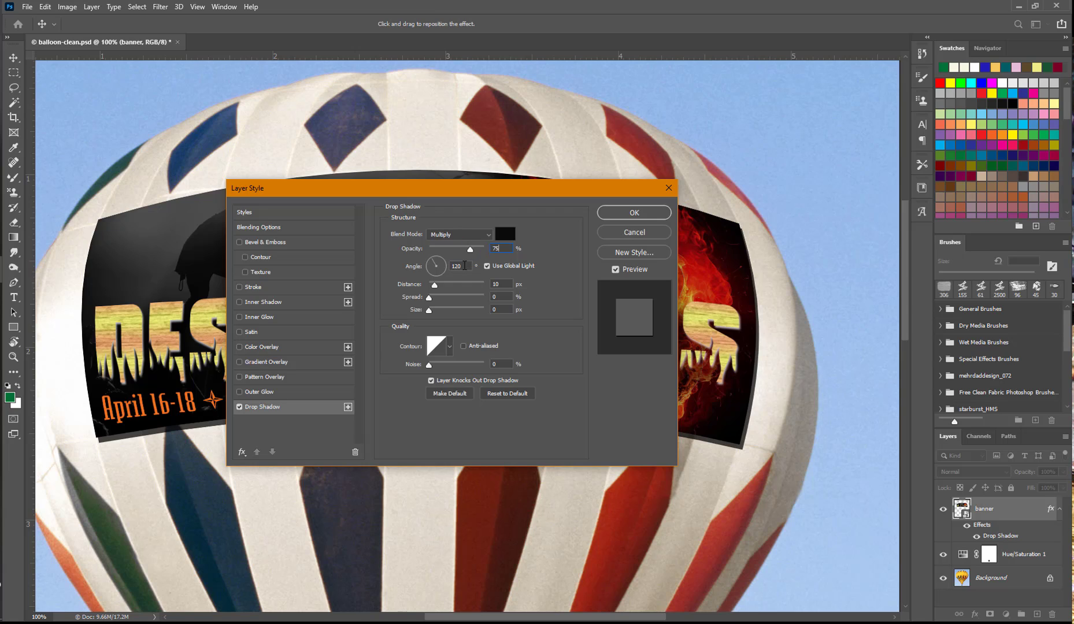
Step: Set the banner's drop shadow distance to 3 px and size to 5 px, and apply the layer style
{"action": "left_click", "coordinate": [499, 284]}
{"action": "type", "text": "3"}
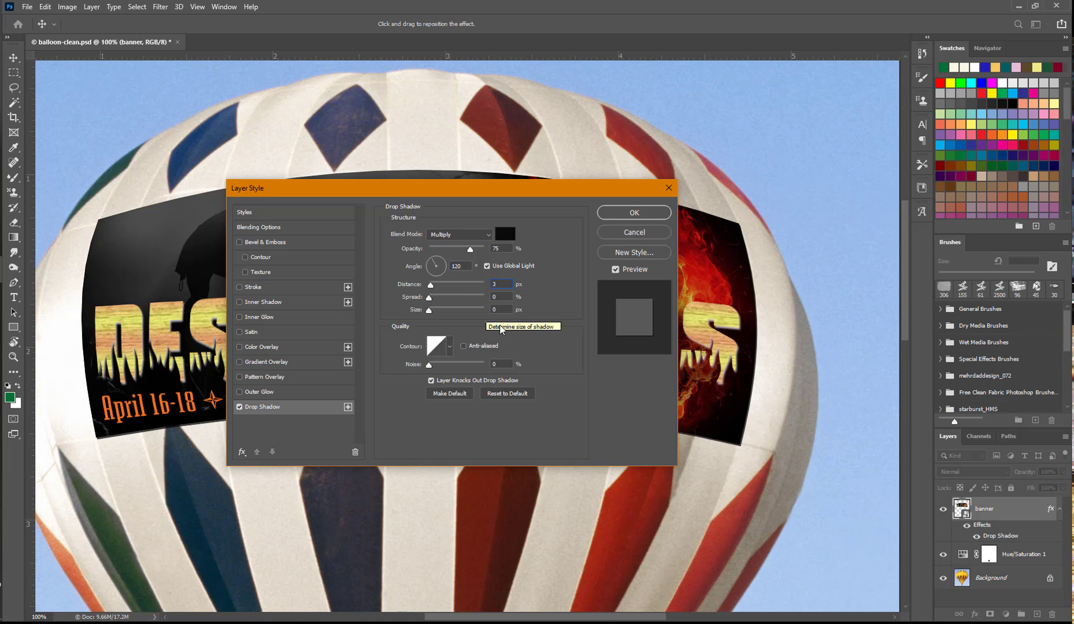
{"action": "left_click_drag", "start_coordinate": [501, 310], "coordinate": [471, 312]}
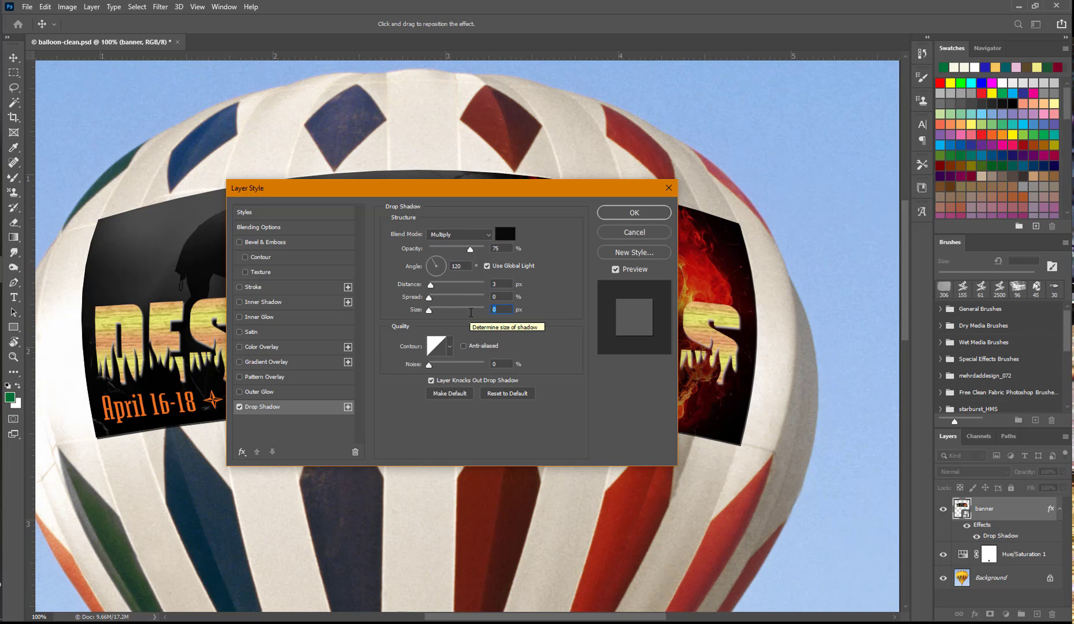
{"action": "type", "text": "5"}
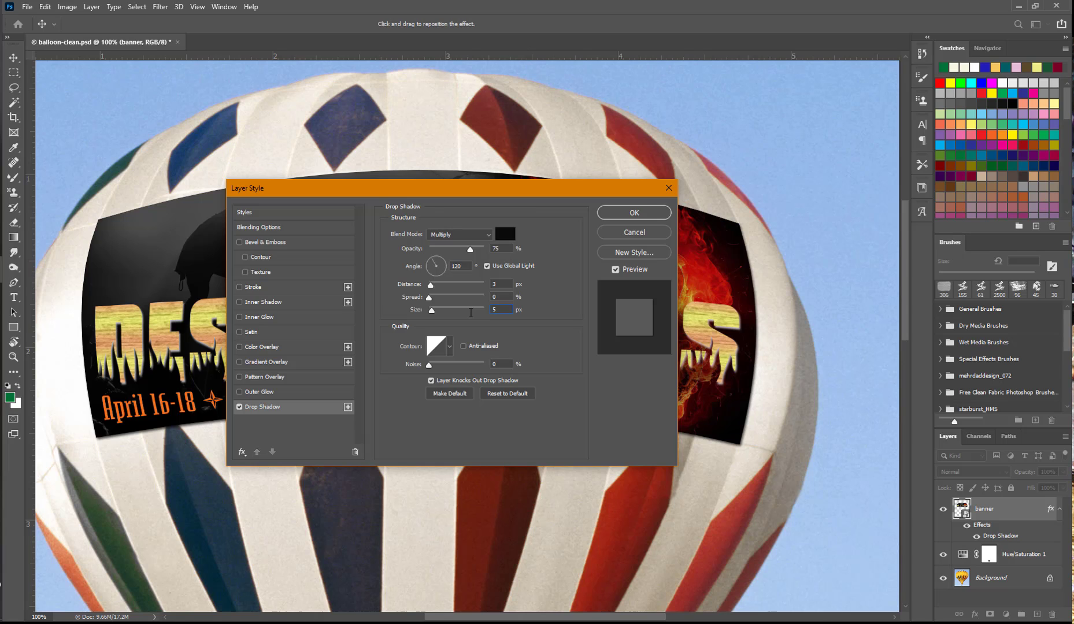
{"action": "key", "text": "Return"}
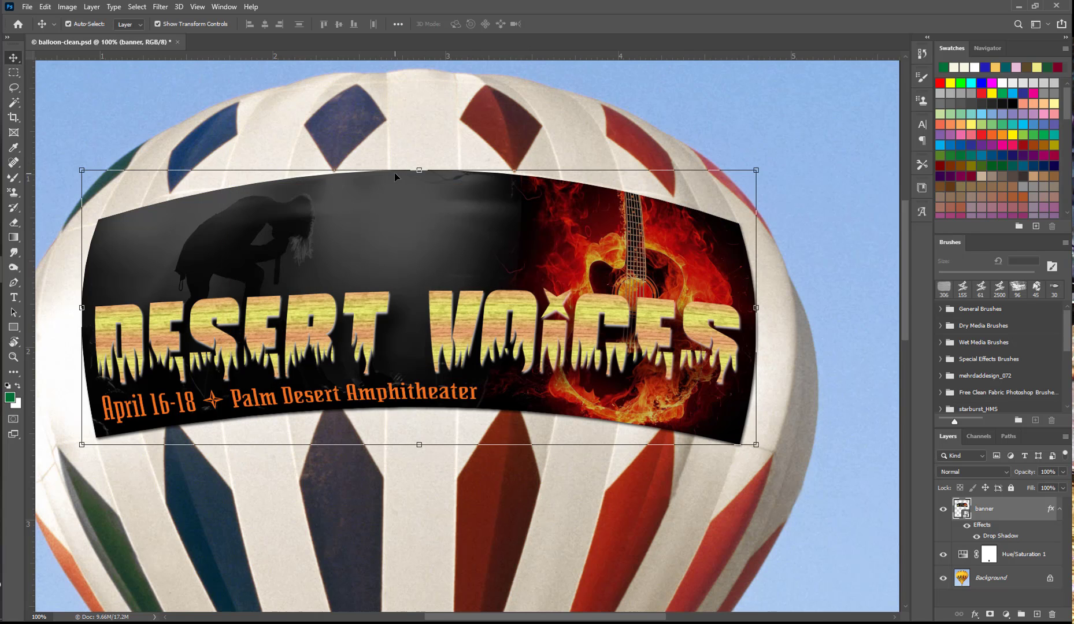
Step: Save the document under the new name balloon-ad in Photoshop format in the Outdoors folder, accepting the format options
{"action": "left_click", "coordinate": [31, 13]}
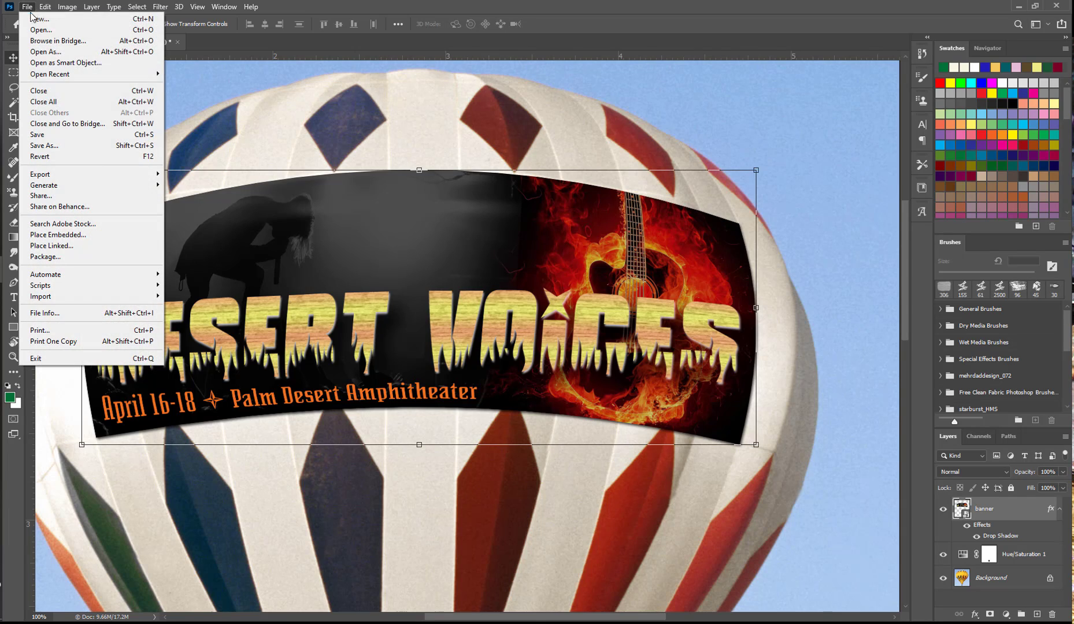
{"action": "left_click", "coordinate": [51, 139]}
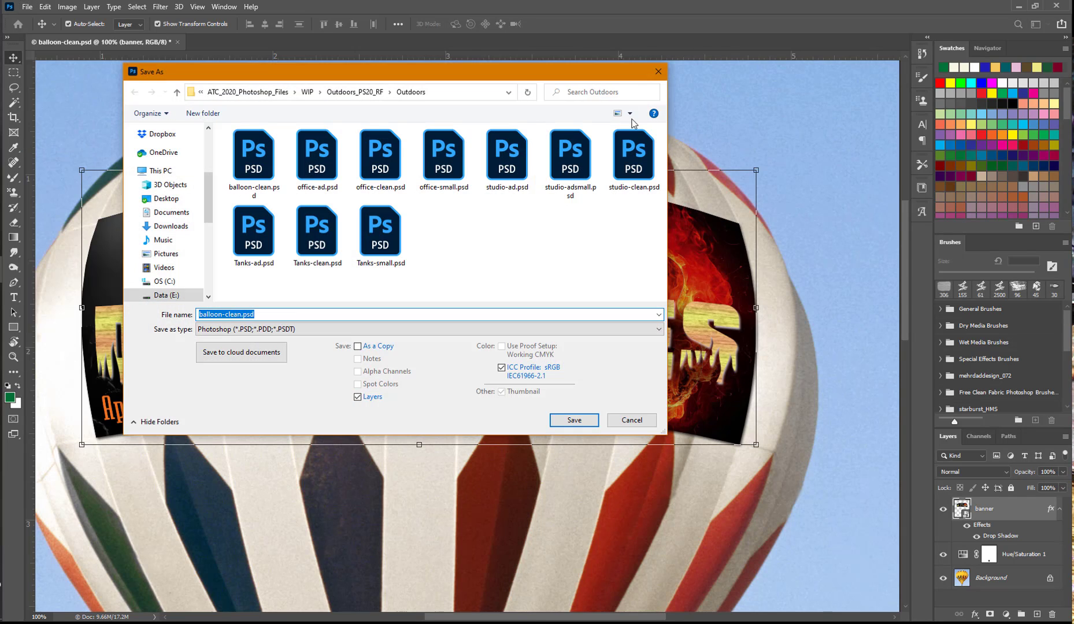
{"action": "type", "text": "balloon"}
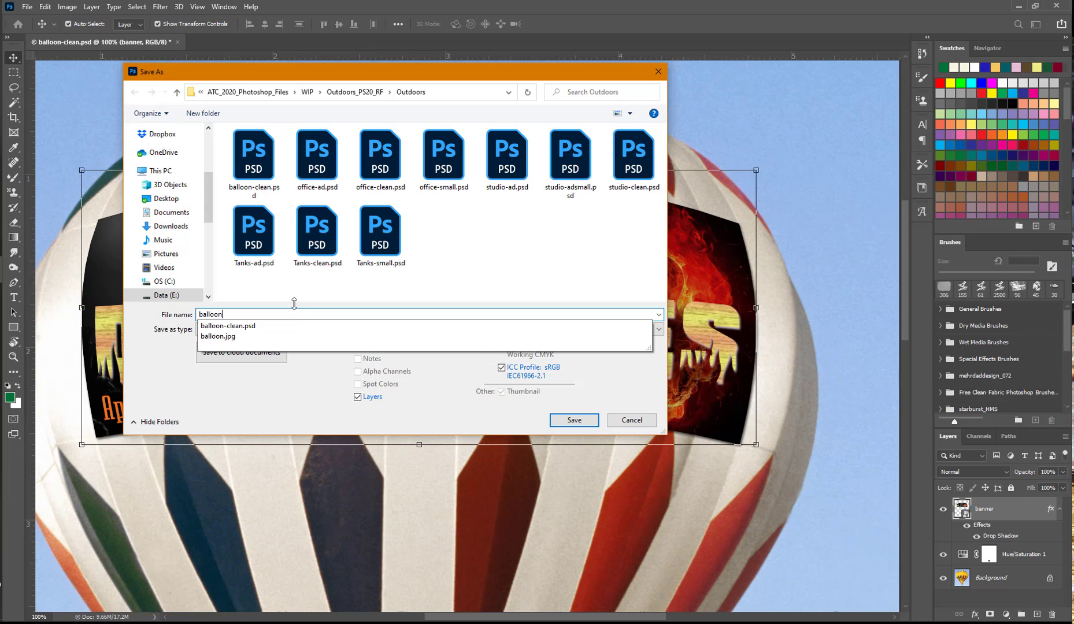
{"action": "type", "text": "-ad"}
{"action": "left_click", "coordinate": [574, 421]}
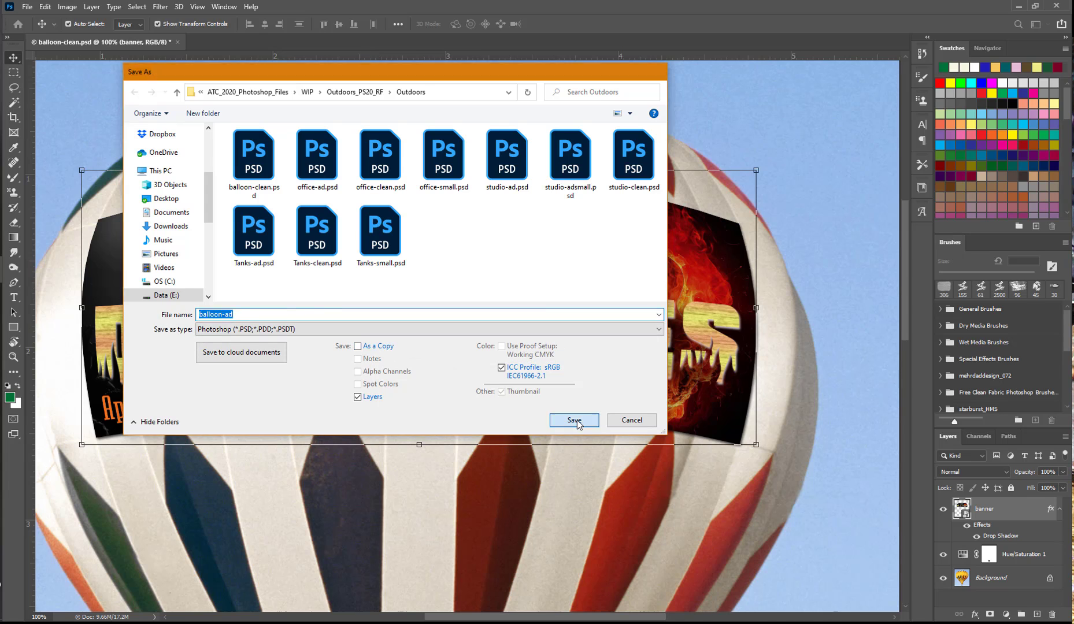
{"action": "left_click", "coordinate": [667, 178]}
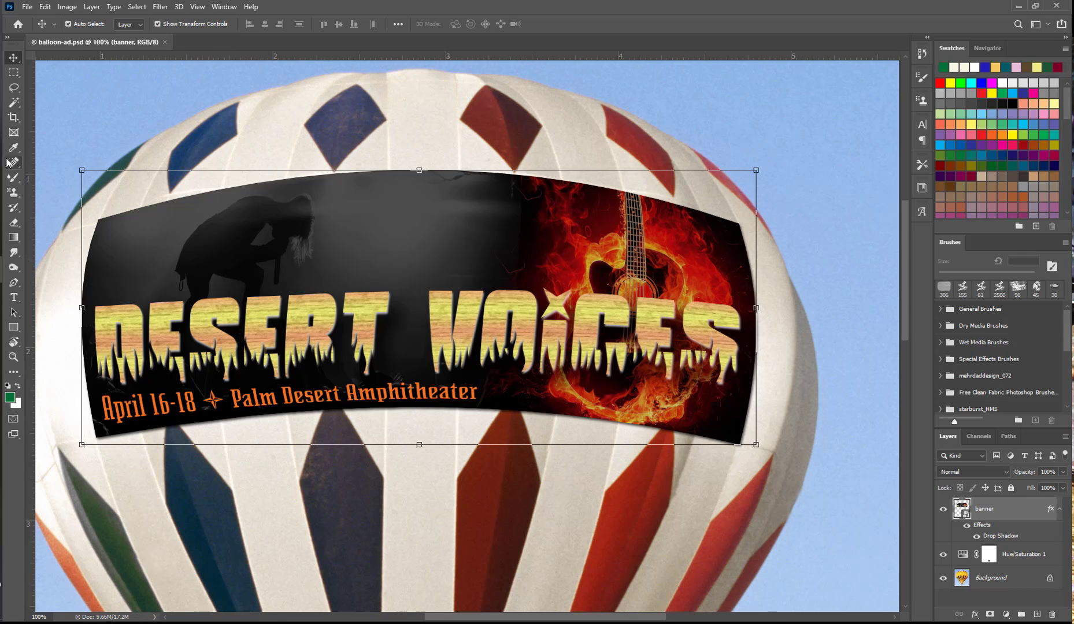
Step: Save another Photoshop version of the document in the Outdoors folder as balloon-ad small.psd, accepting the format options
{"action": "left_click", "coordinate": [27, 7]}
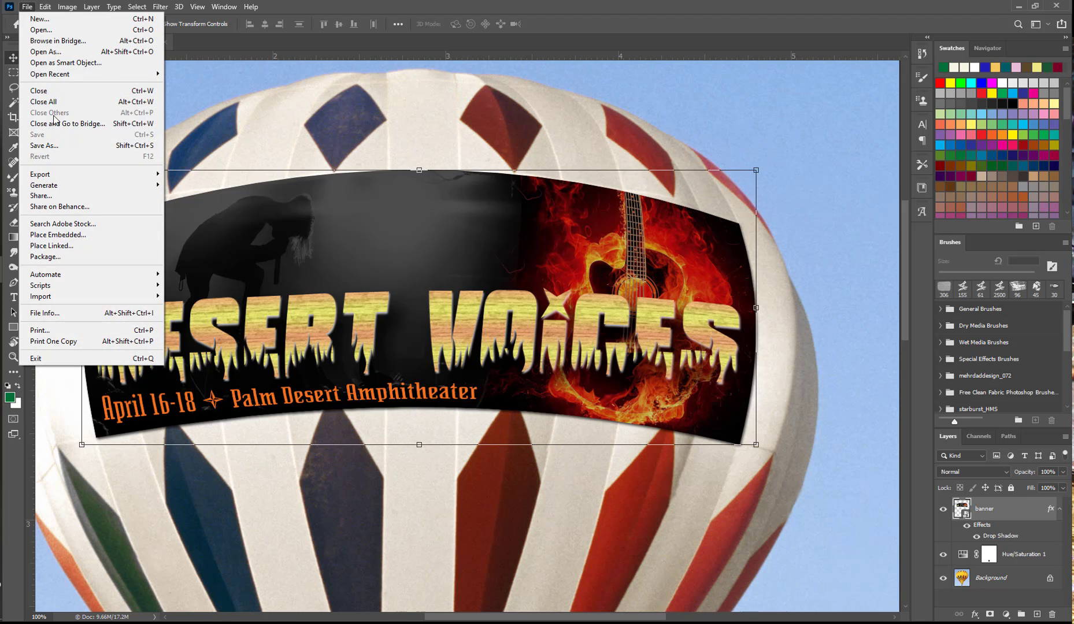
{"action": "left_click", "coordinate": [55, 145]}
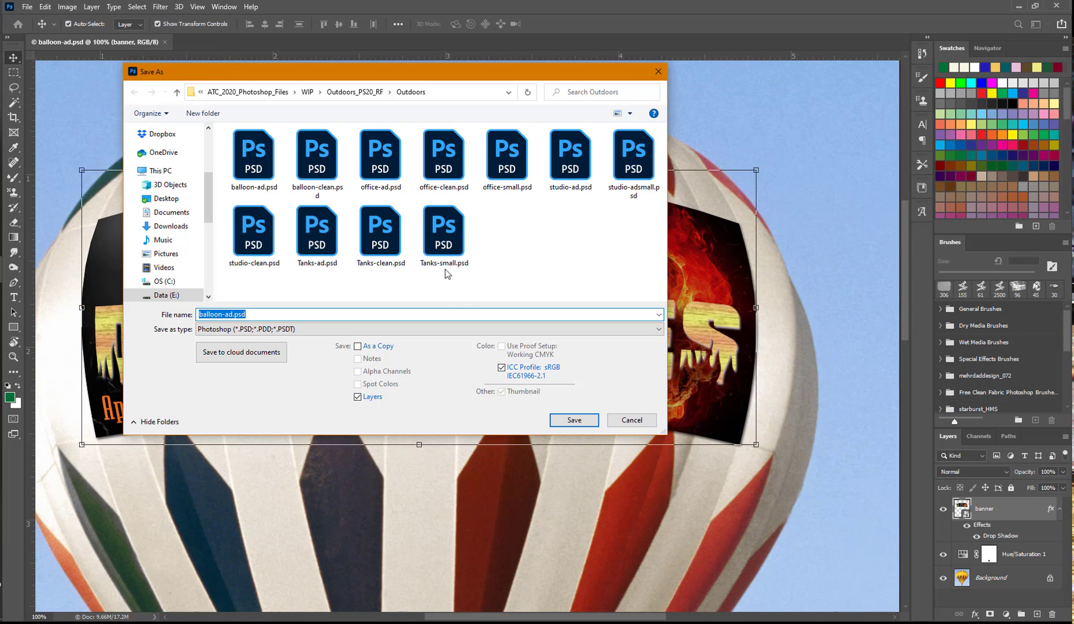
{"action": "left_click", "coordinate": [233, 315]}
{"action": "type", "text": "small"}
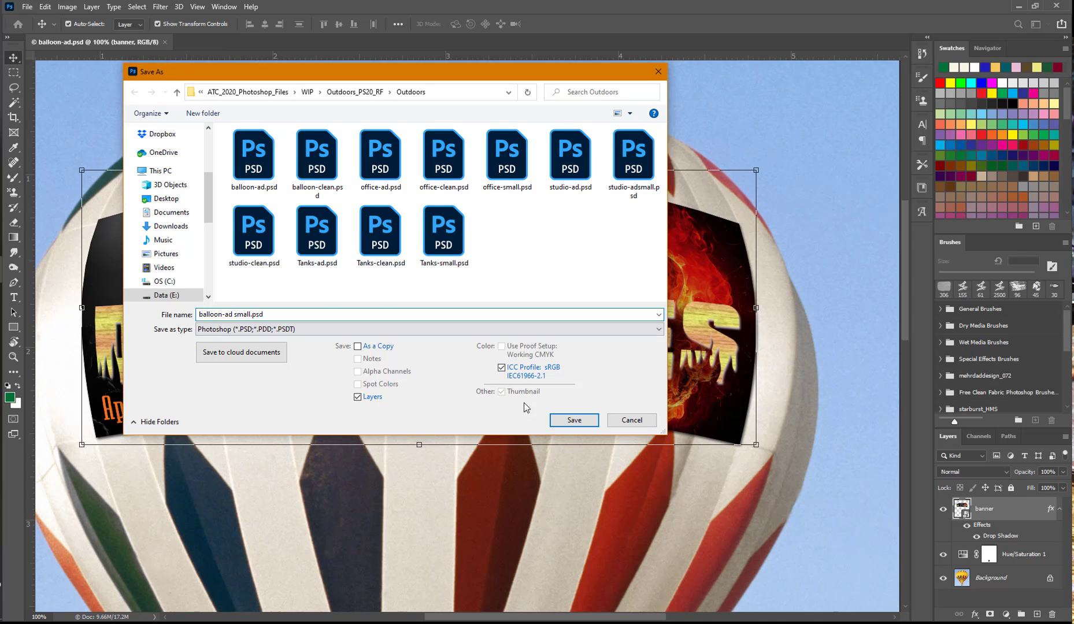
{"action": "left_click", "coordinate": [575, 422]}
{"action": "left_click", "coordinate": [672, 183]}
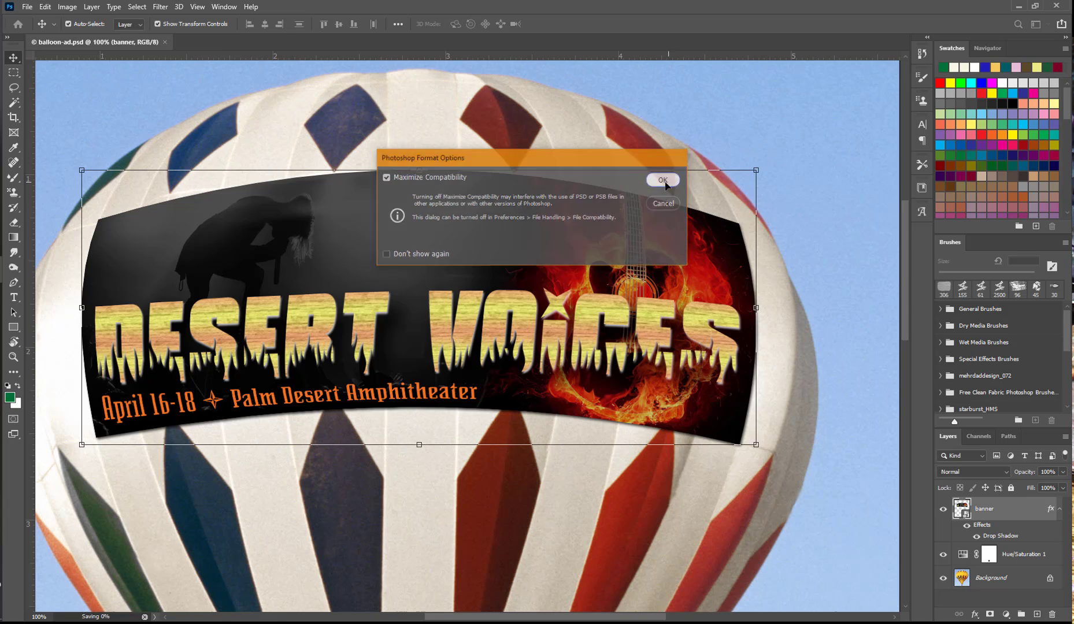
Step: Reduce the image resolution to 100 pixels/inch with resampling on
{"action": "left_click", "coordinate": [62, 9]}
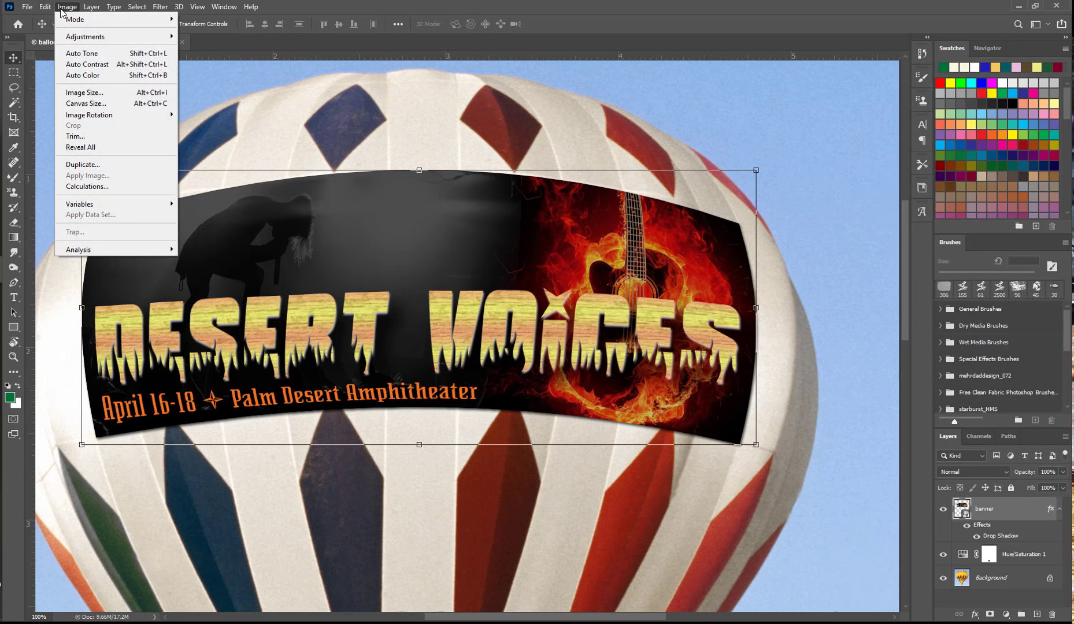
{"action": "left_click", "coordinate": [81, 93]}
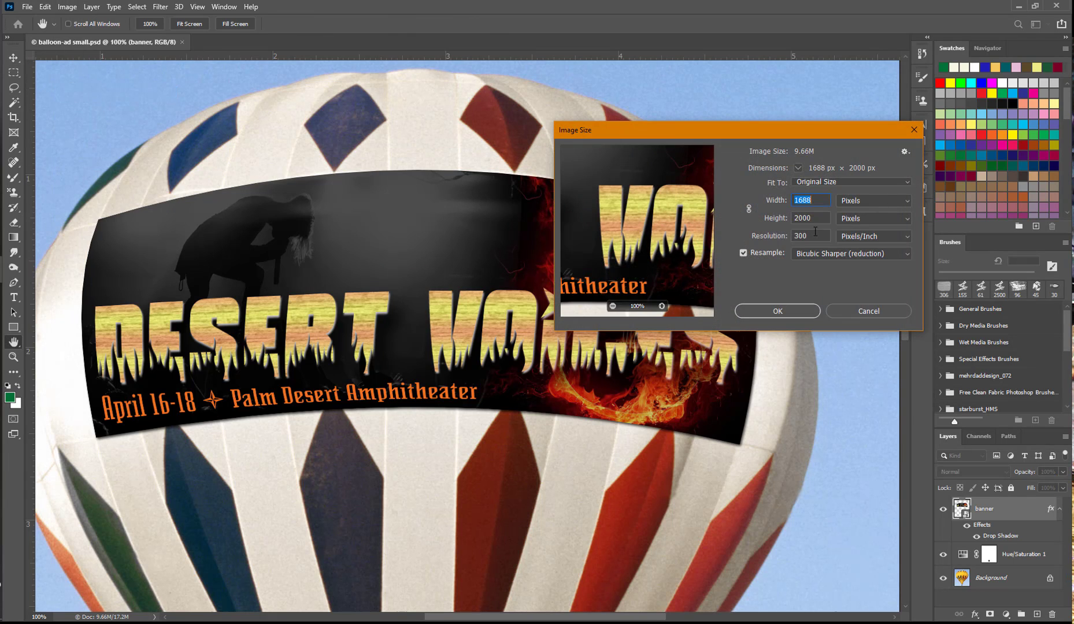
{"action": "left_click", "coordinate": [765, 235]}
{"action": "type", "text": "100"}
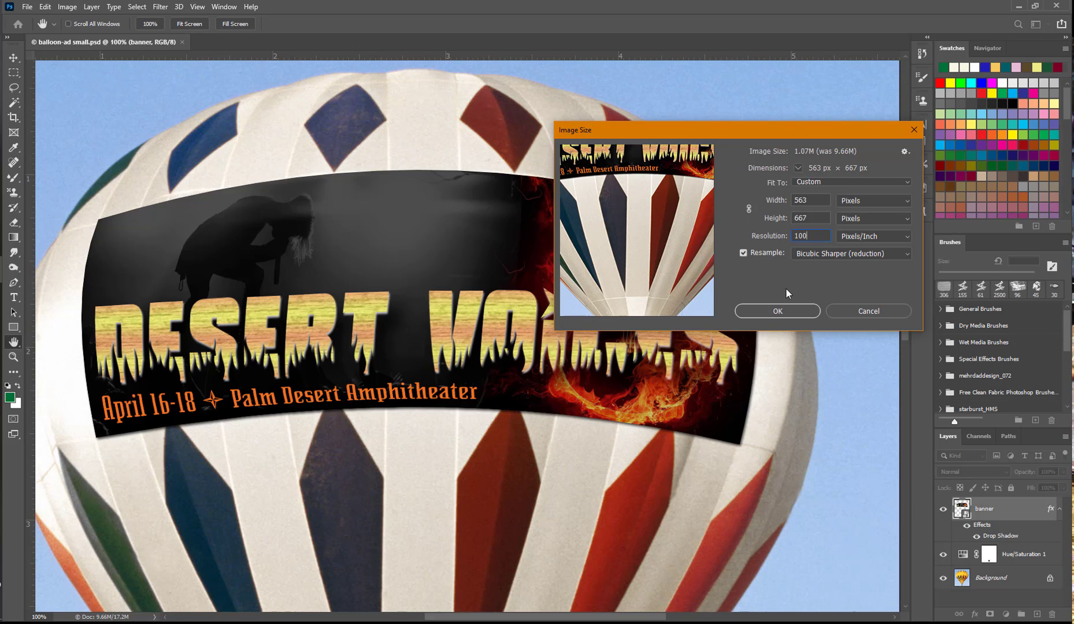
{"action": "left_click", "coordinate": [780, 311]}
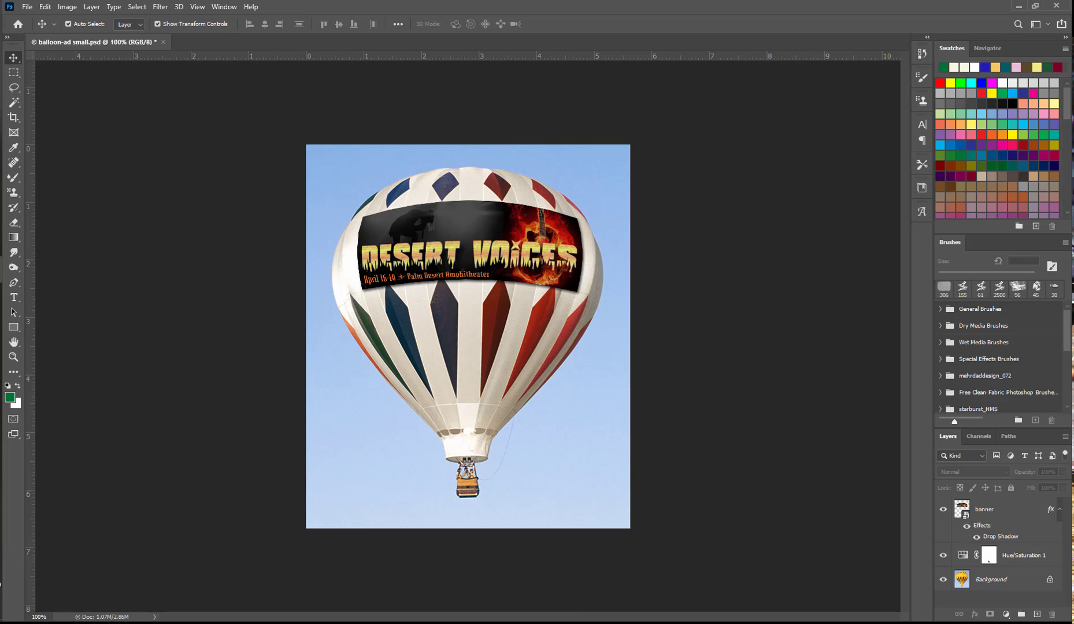
Step: Warp the banner layer again, adjusting both bottom-edge handles to refine its lower curve along the balloon
{"action": "left_click", "coordinate": [514, 264]}
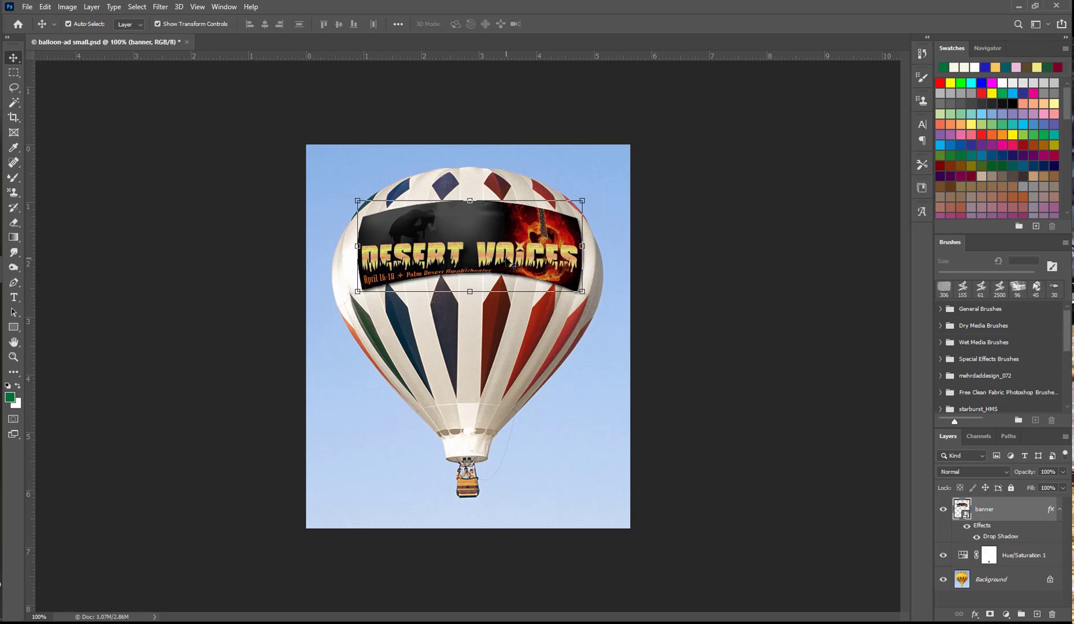
{"action": "left_click", "coordinate": [29, 8]}
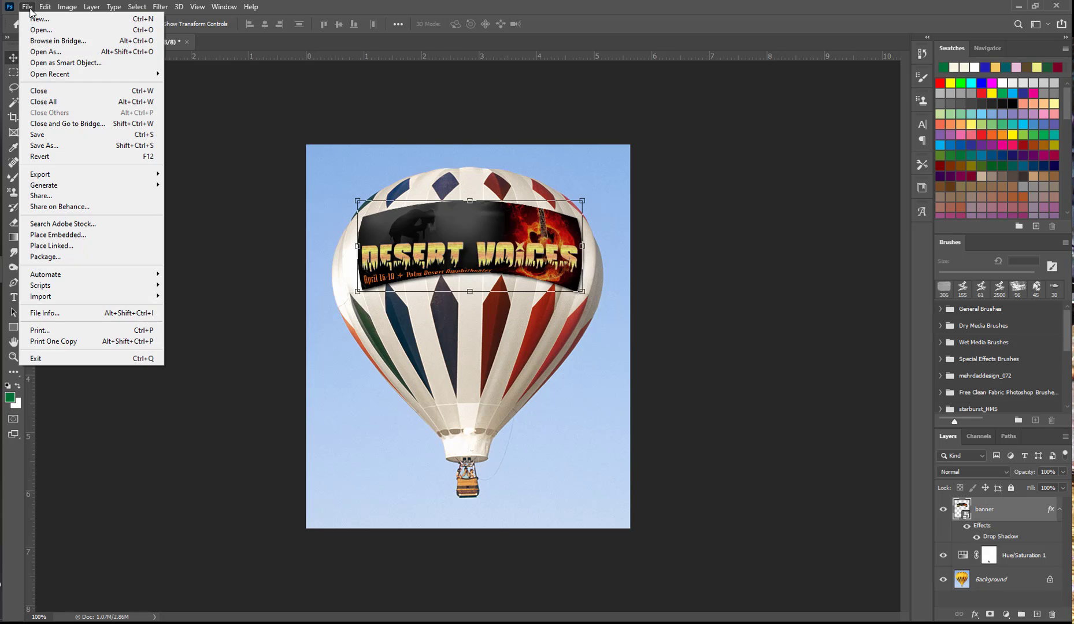
{"action": "mouse_move", "coordinate": [46, 7]}
{"action": "mouse_move", "coordinate": [87, 275]}
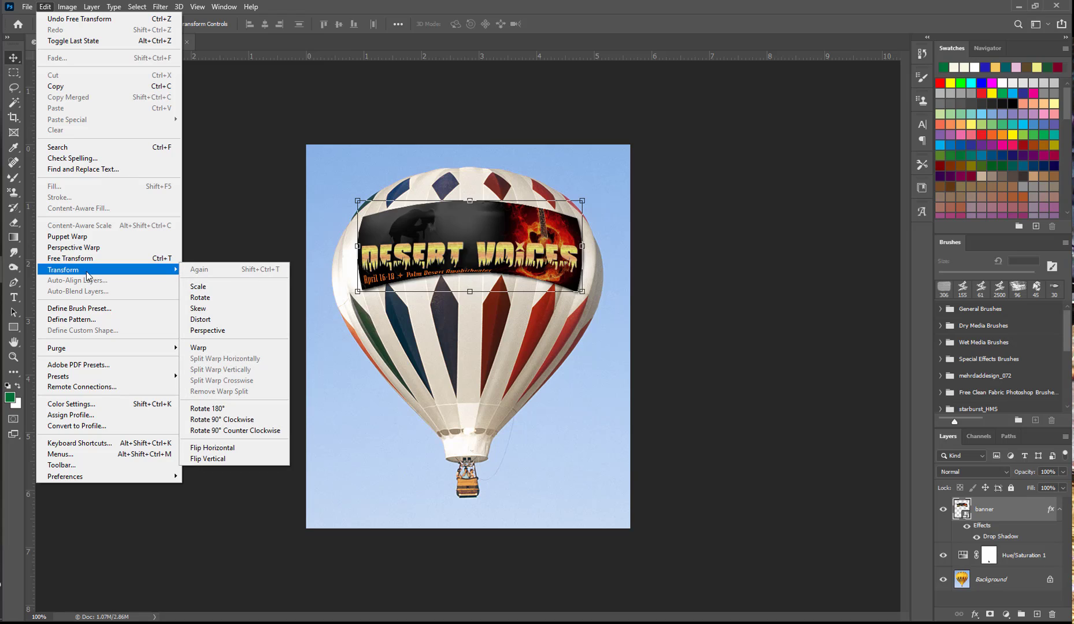
{"action": "left_click", "coordinate": [203, 349]}
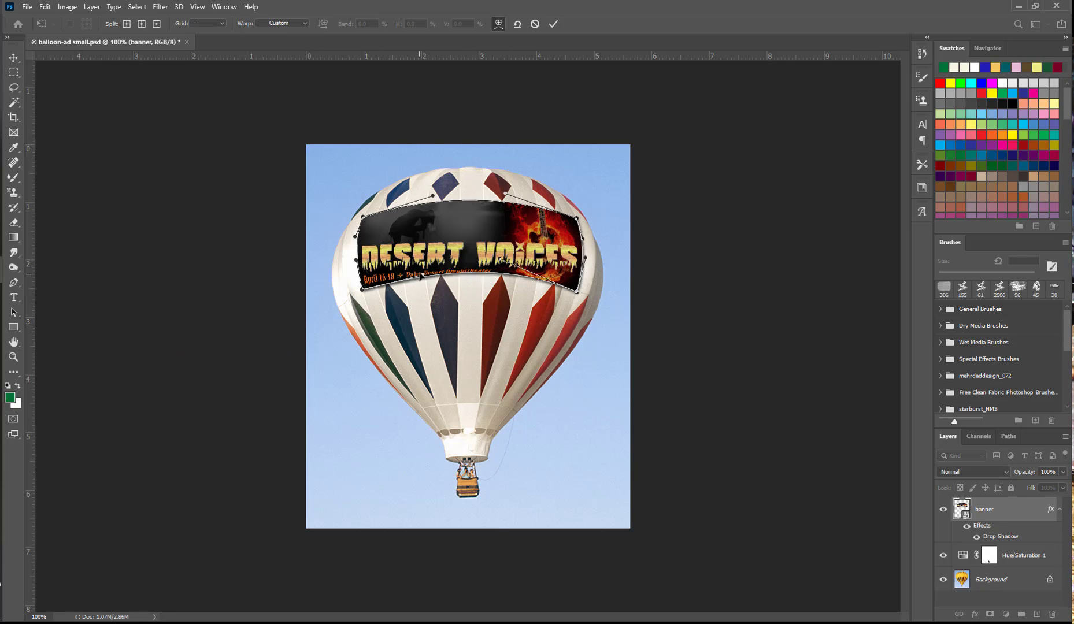
{"action": "left_click_drag", "start_coordinate": [421, 275], "coordinate": [431, 273]}
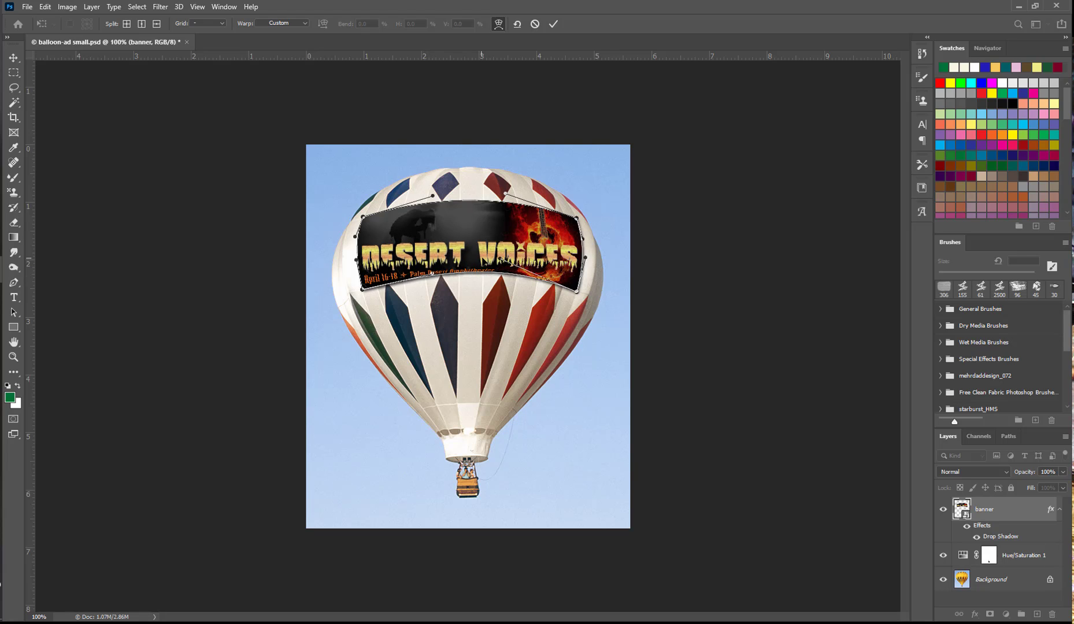
{"action": "left_click_drag", "start_coordinate": [501, 264], "coordinate": [505, 267]}
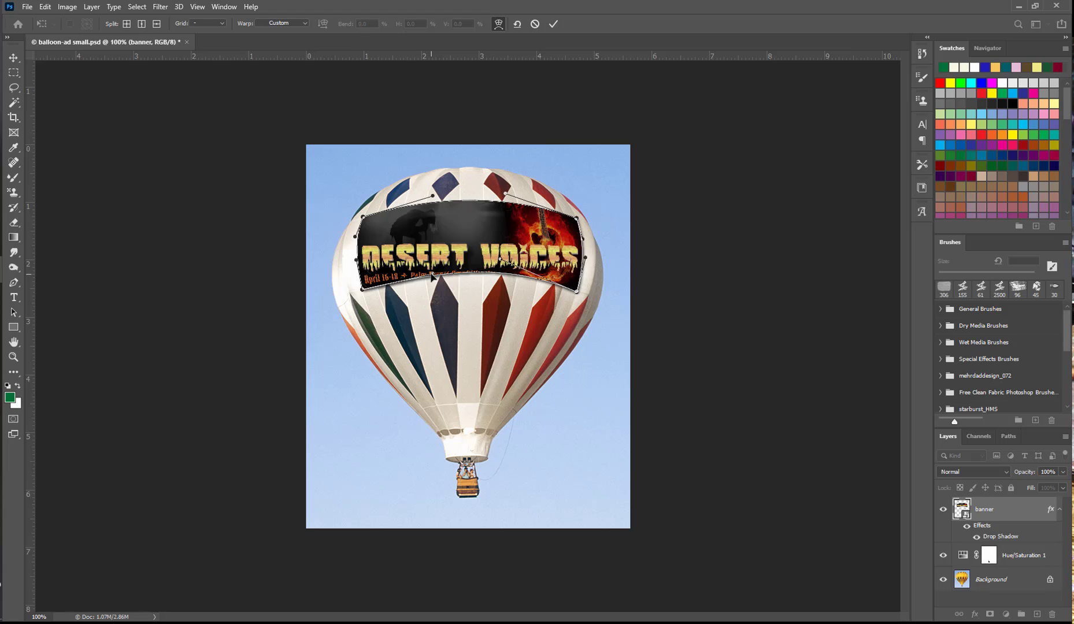
{"action": "left_click_drag", "start_coordinate": [432, 277], "coordinate": [433, 273]}
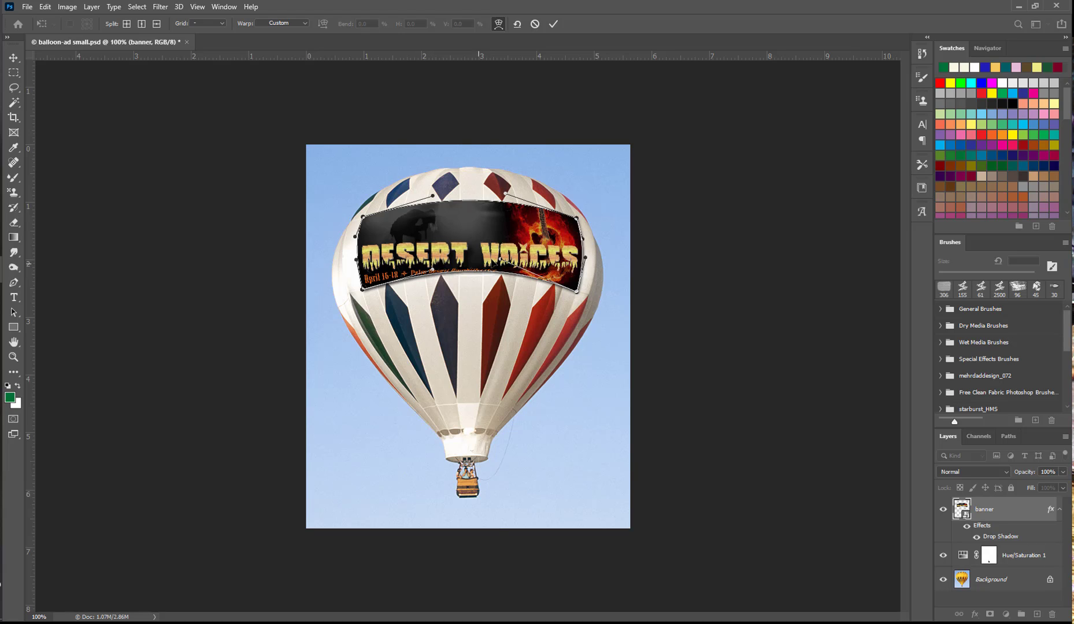
{"action": "left_click_drag", "start_coordinate": [500, 264], "coordinate": [503, 263]}
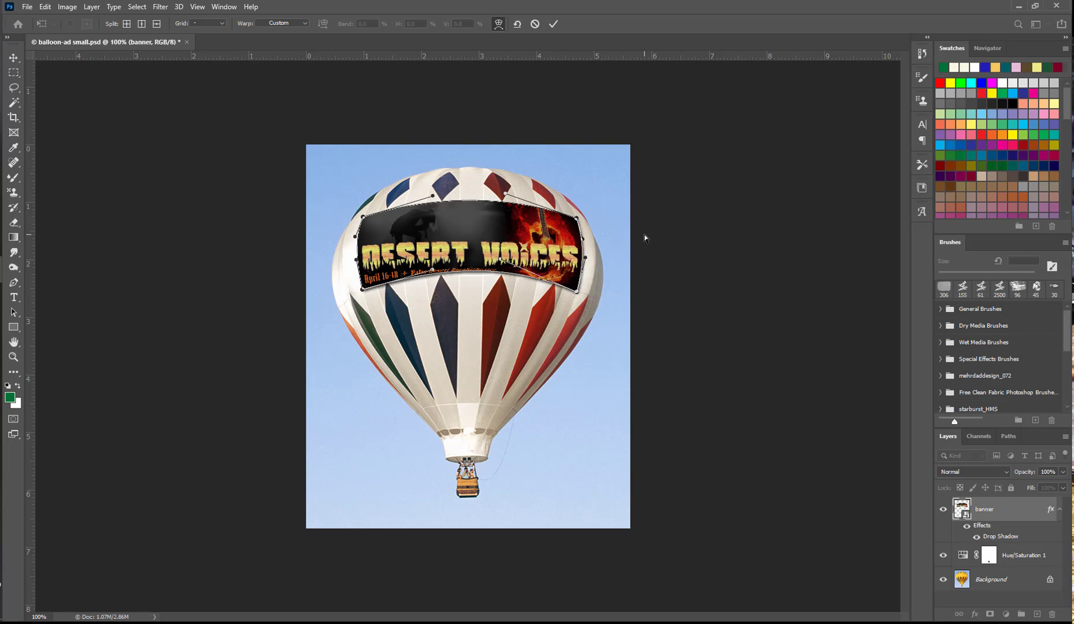
Step: Save the small balloon ad, placing the warped banner as part of the save
{"action": "left_click", "coordinate": [32, 7]}
{"action": "left_click", "coordinate": [45, 136]}
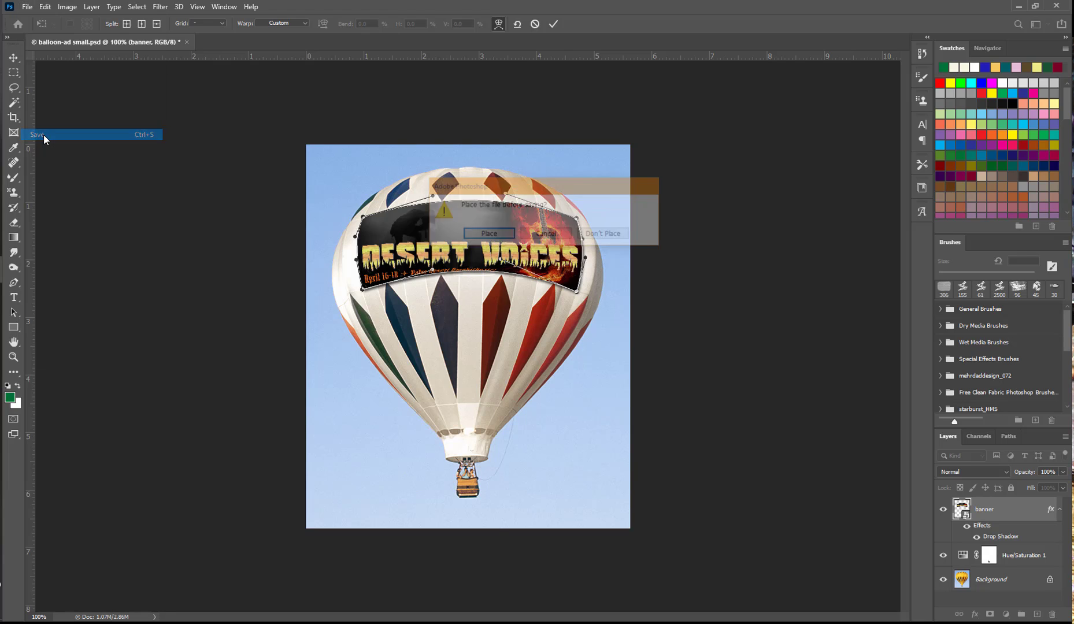
{"action": "left_click", "coordinate": [489, 233]}
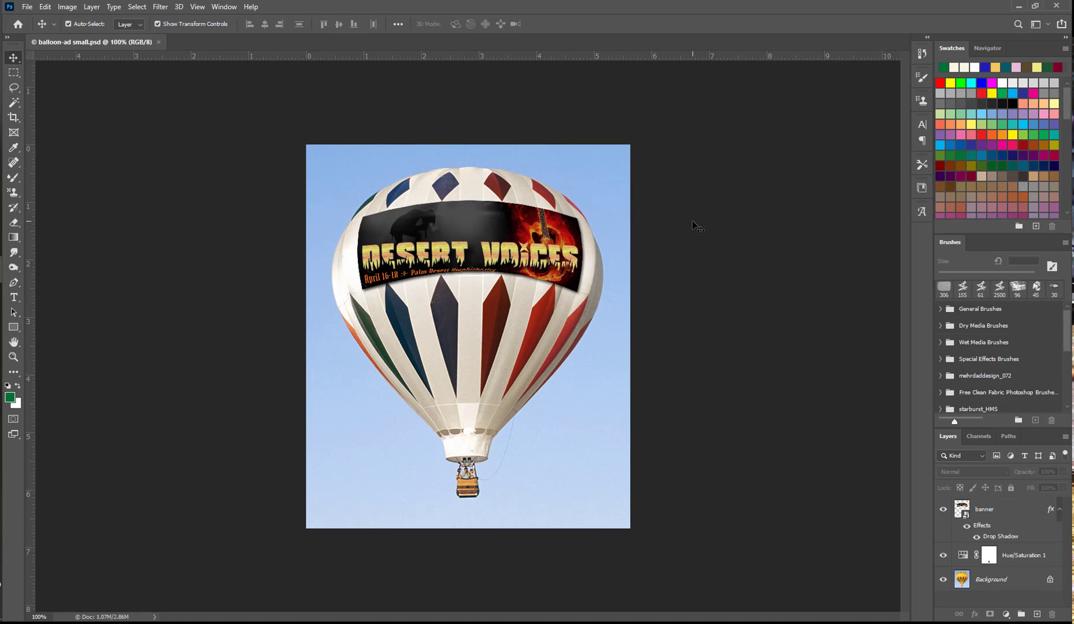